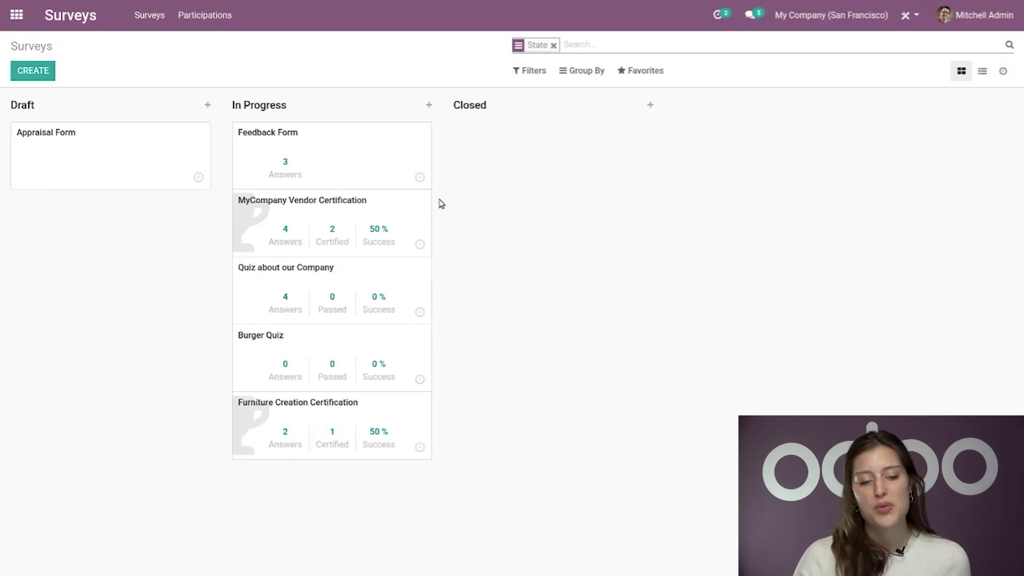
# Open the Appraisal Form in edit mode and add a section titled 'General Information'
pyautogui.click(163, 160)
pyautogui.click(26, 71)
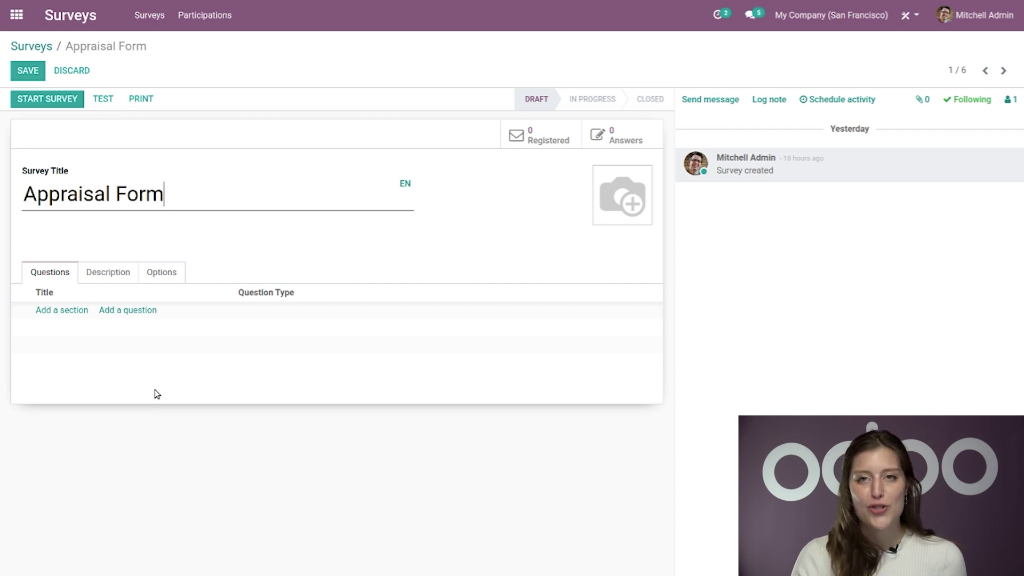
pyautogui.click(62, 313)
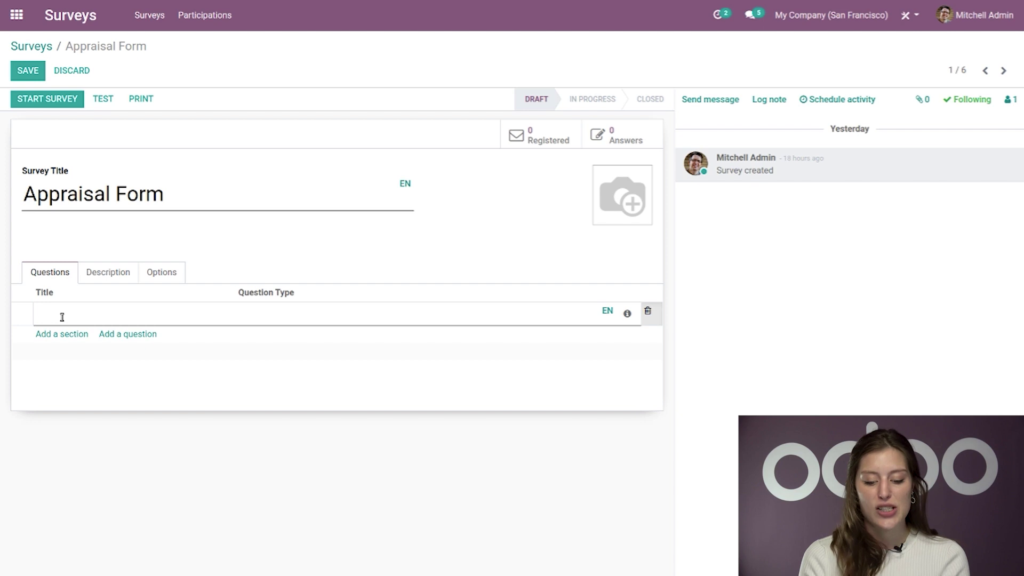
pyautogui.write('General Information')
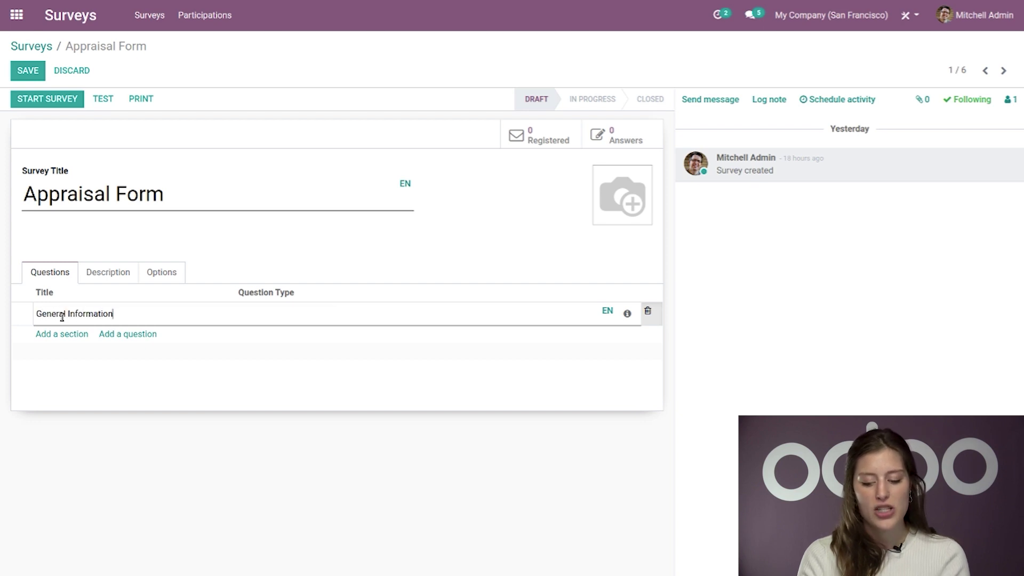
pyautogui.press('Return')
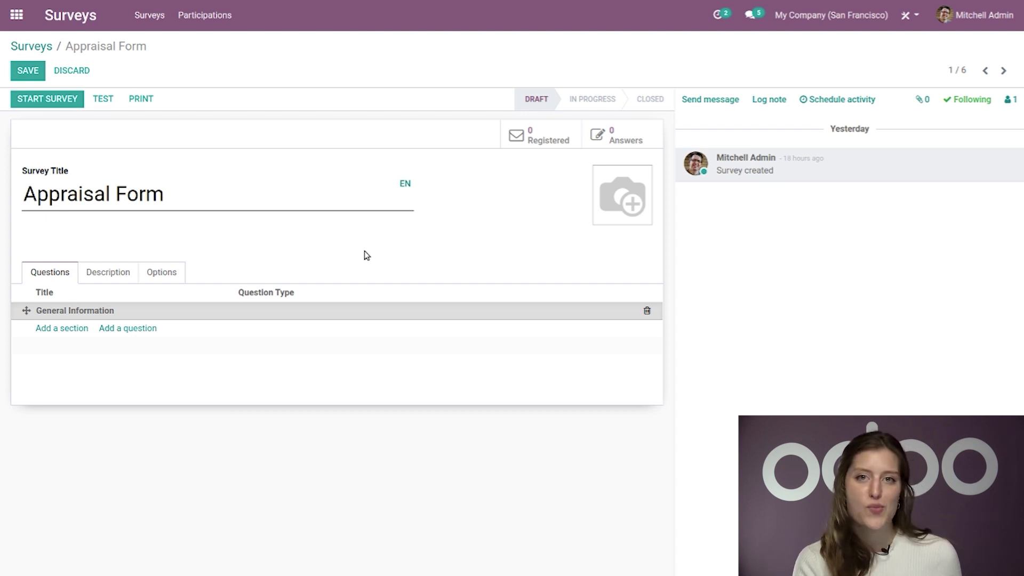
# Add a new question and enter 'Name' as its question text
pyautogui.click(122, 328)
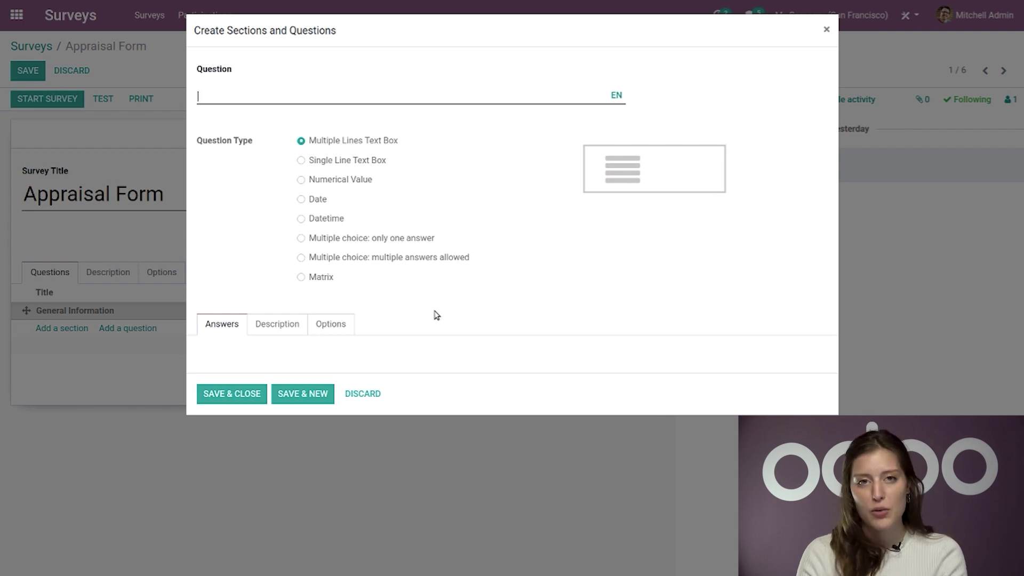
pyautogui.write('Name')
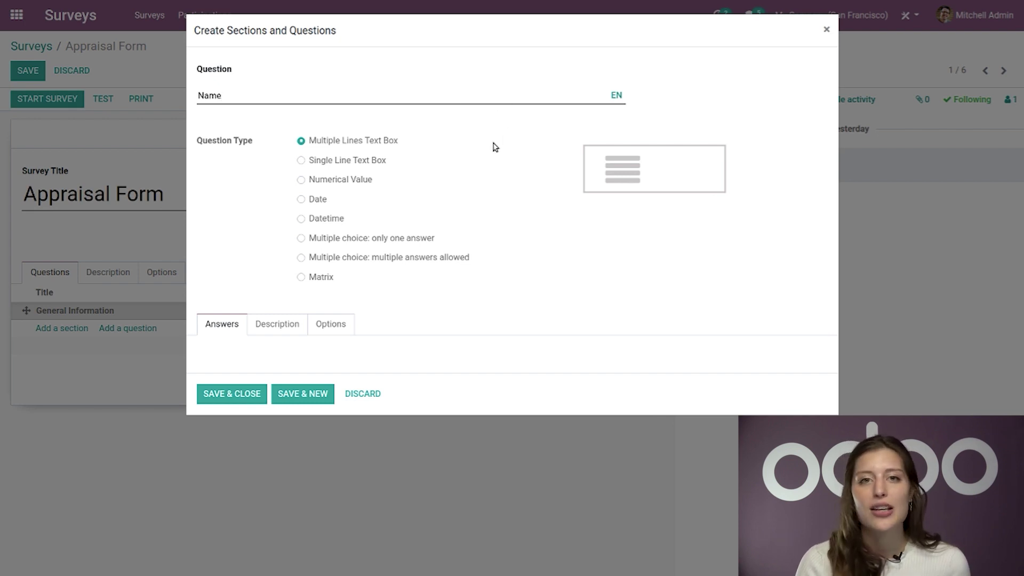
# Set the Name question's type to Single Line Text Box and view its description editor
pyautogui.click(301, 161)
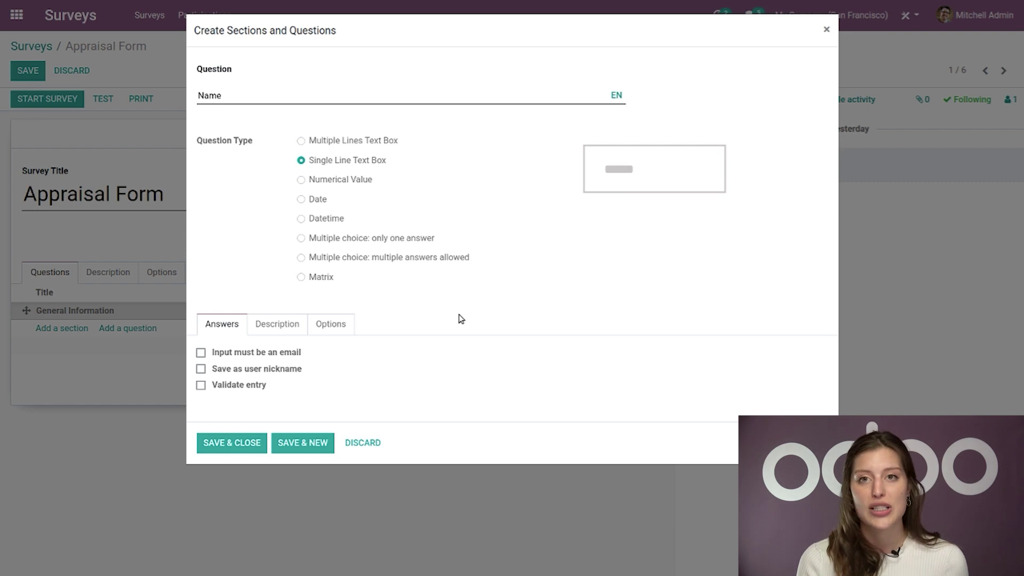
pyautogui.click(273, 329)
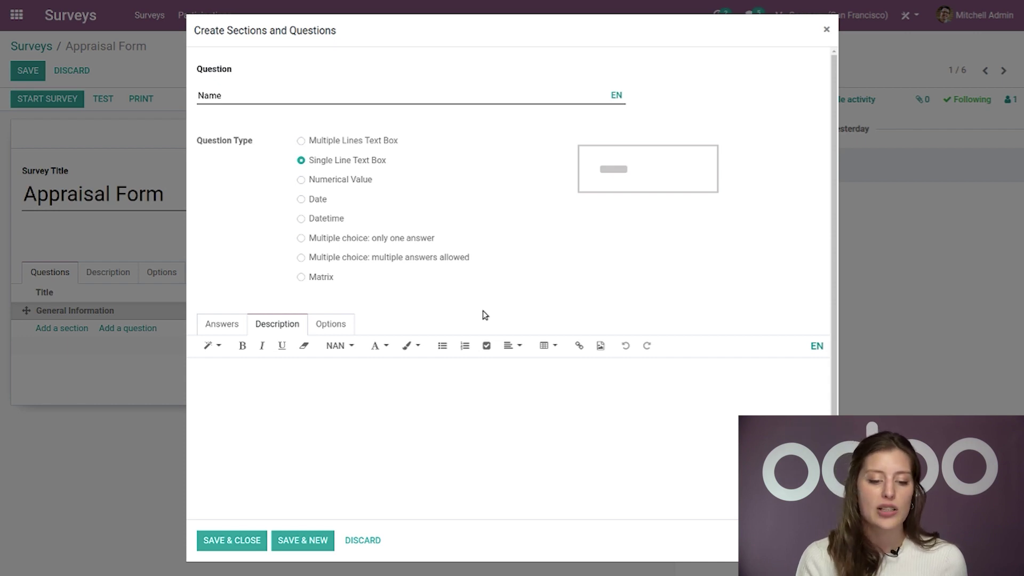
# Tick Mandatory Answer for Name, with error message 'This question requires an answer.'
pyautogui.click(346, 327)
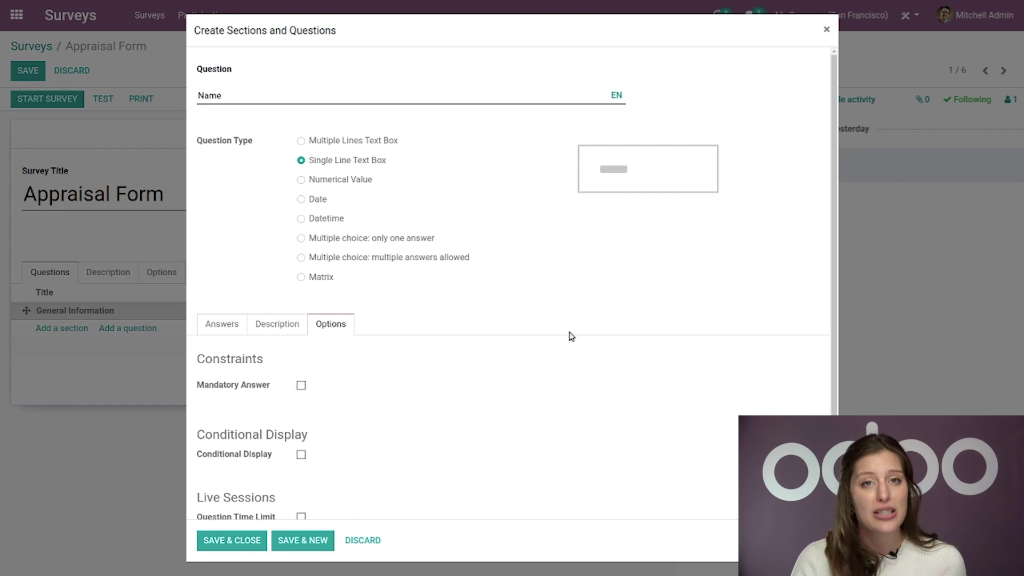
pyautogui.scroll(-1, 585, 353)
pyautogui.scroll(1, 584, 356)
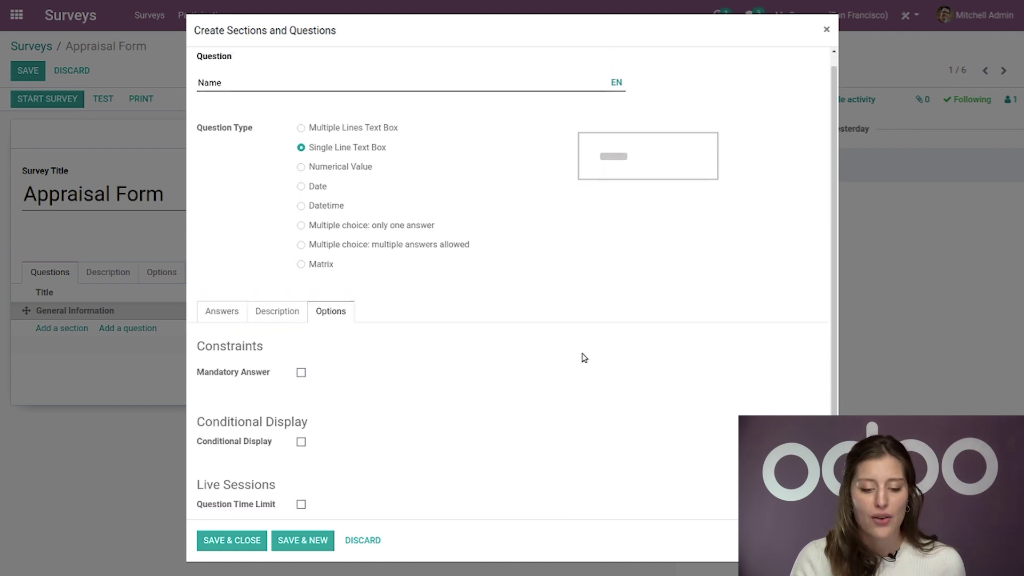
pyautogui.scroll(-1, 584, 357)
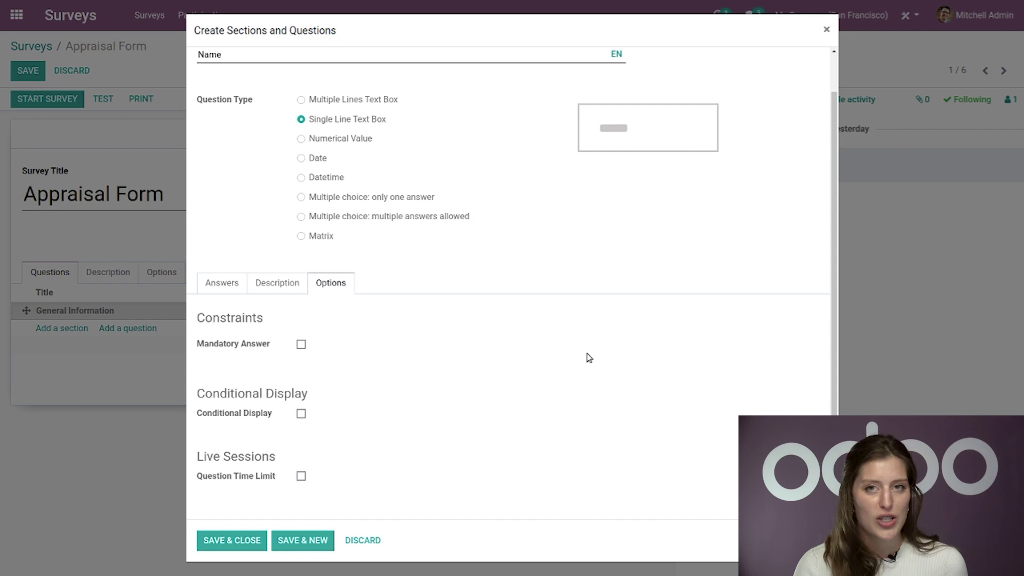
pyautogui.click(302, 345)
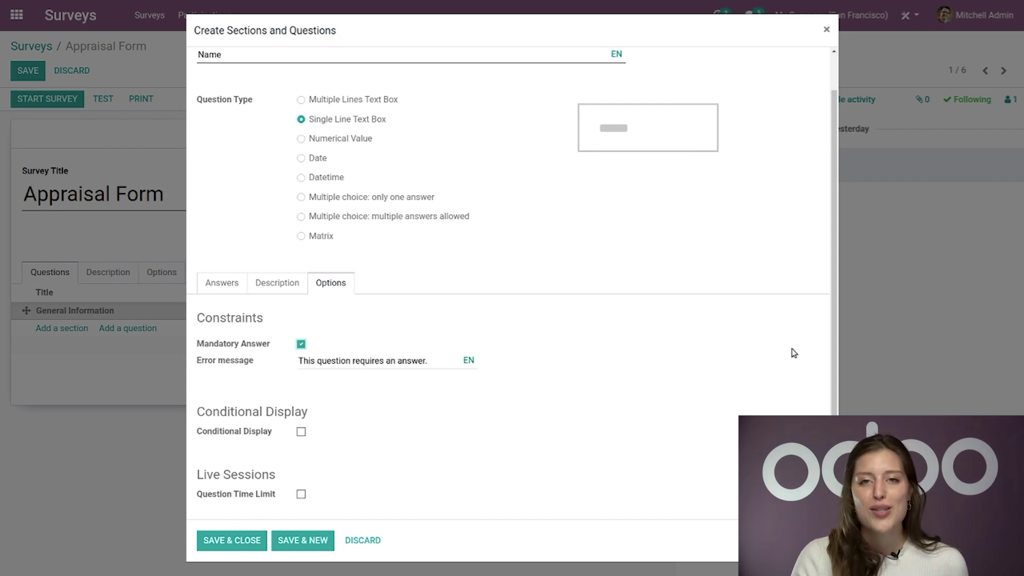
pyautogui.scroll(-1, 768, 388)
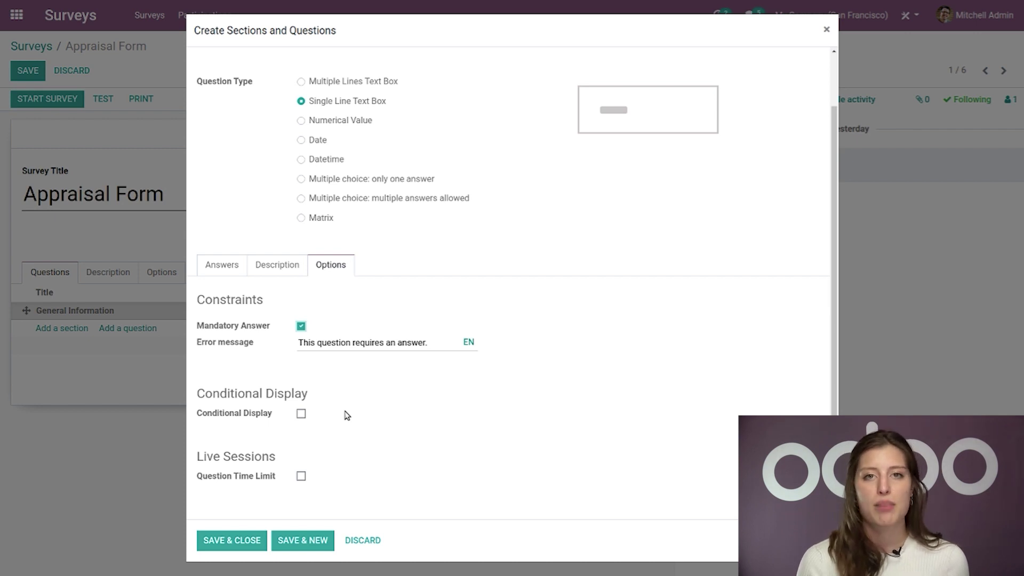
# Leave Conditional Display and Question Time Limit off, then save Name and start a new question
pyautogui.click(302, 414)
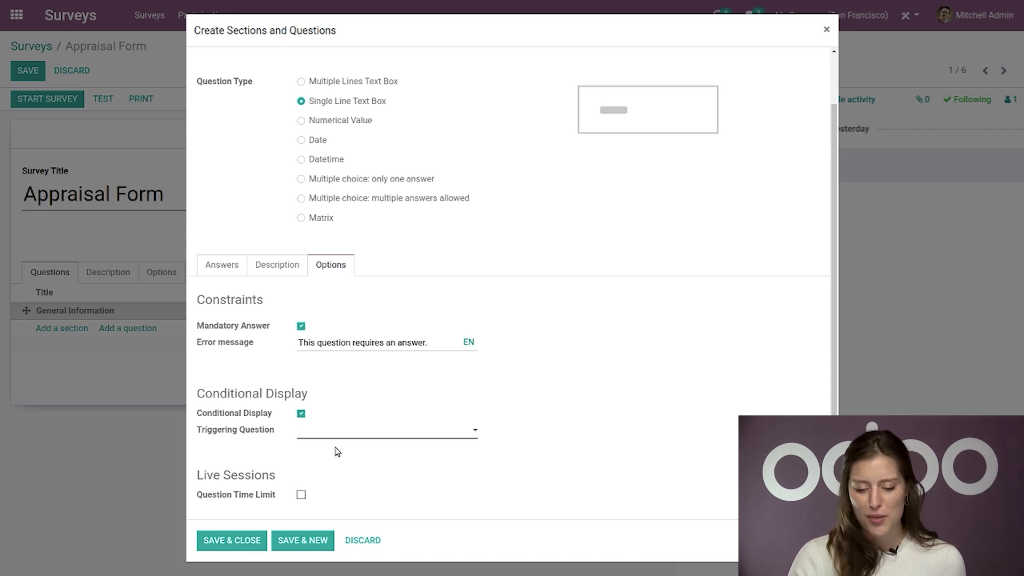
pyautogui.click(301, 415)
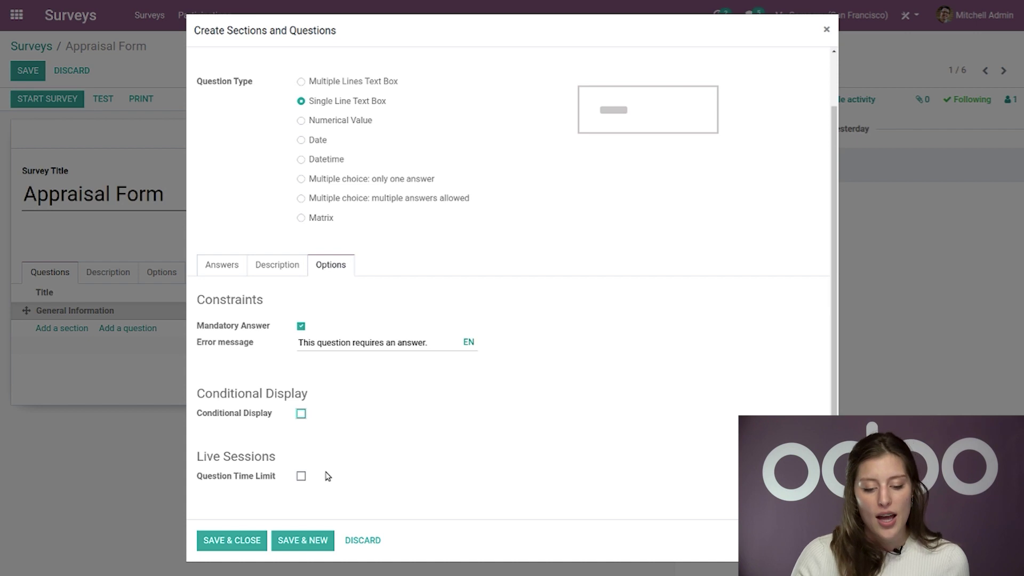
pyautogui.click(300, 476)
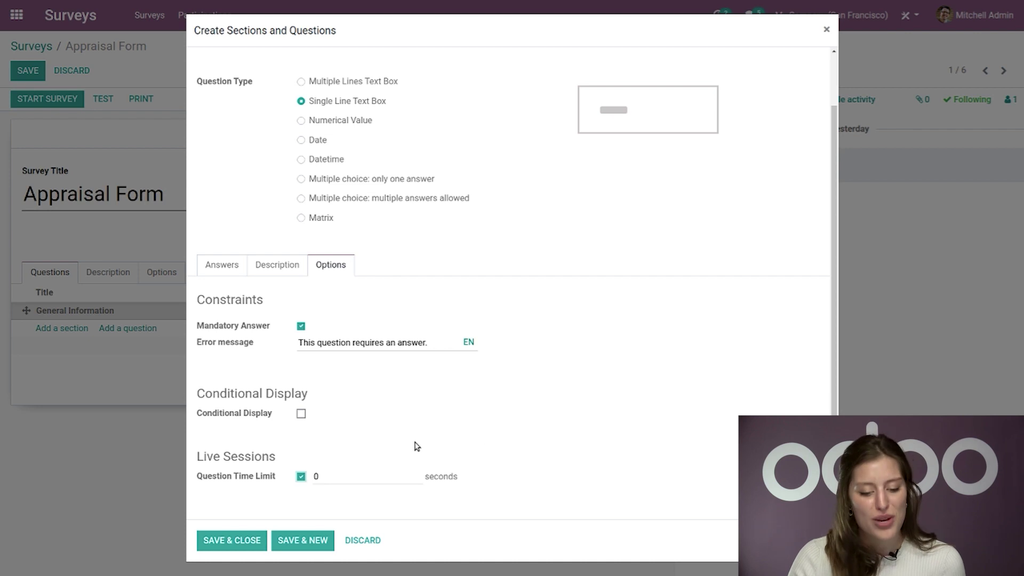
pyautogui.click(301, 476)
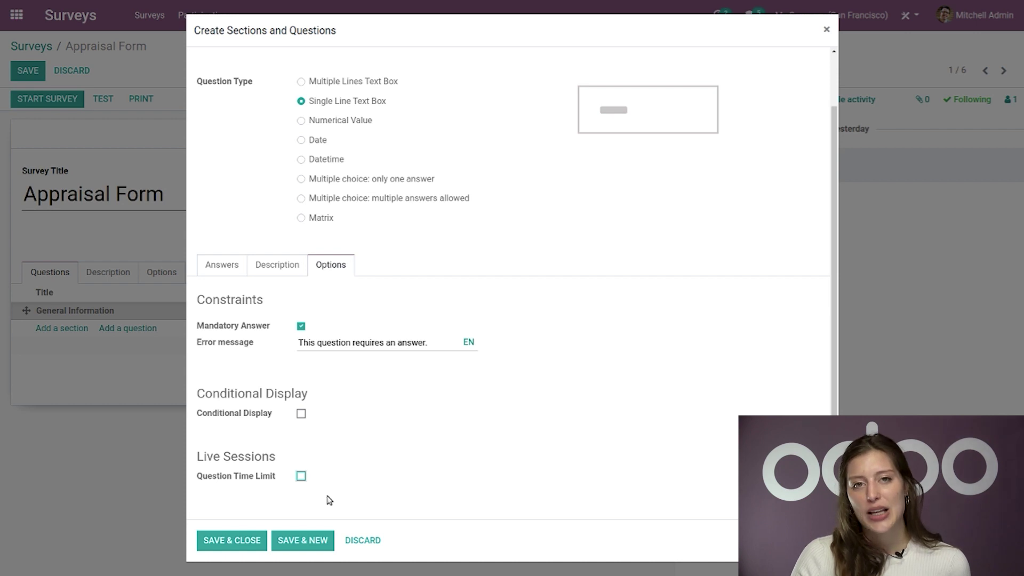
pyautogui.click(314, 539)
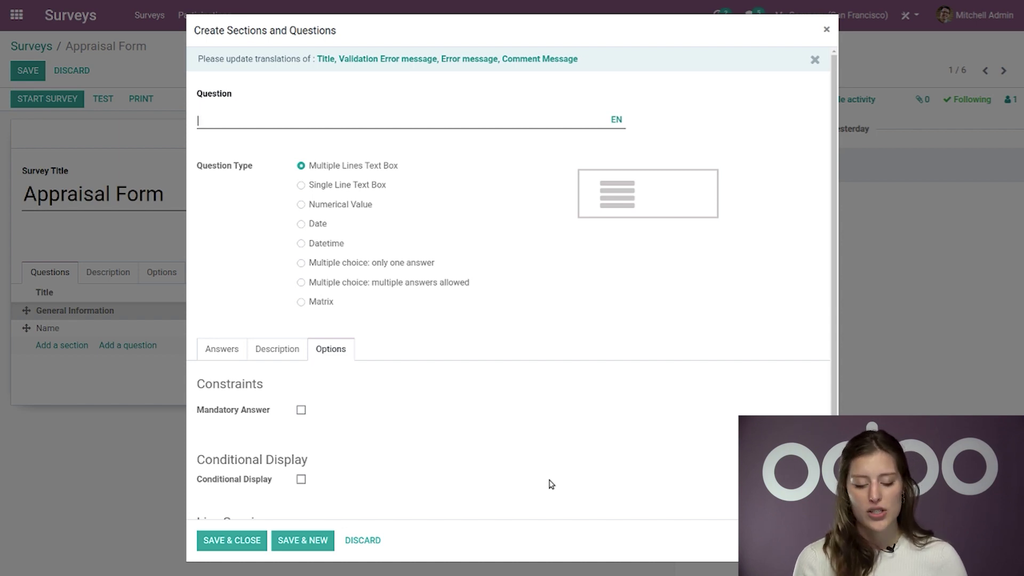
# Title the new question 'Date of Appraisal', set its type to Date, and make it mandatory
pyautogui.write('Date of Appr')
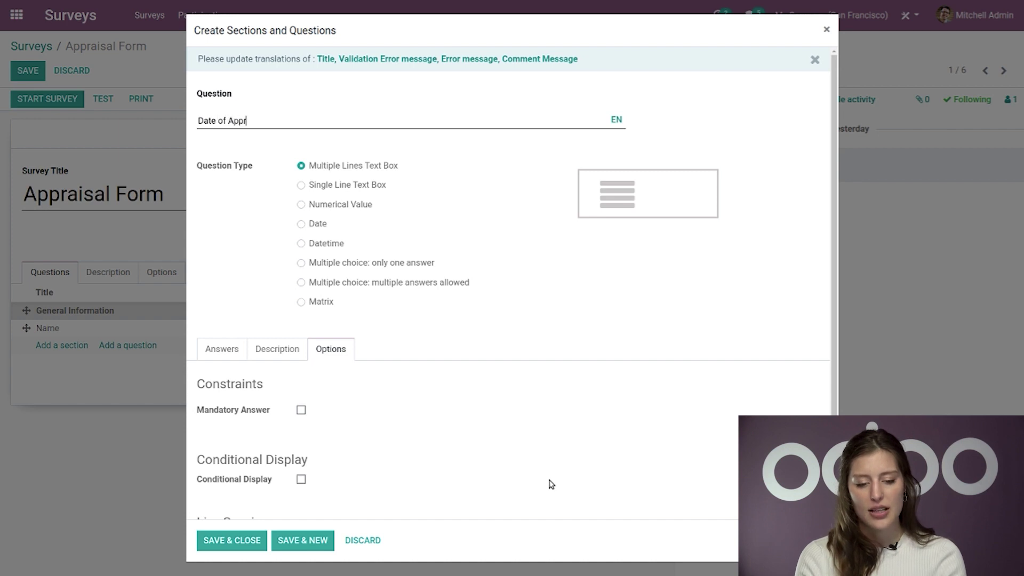
pyautogui.write('aisal')
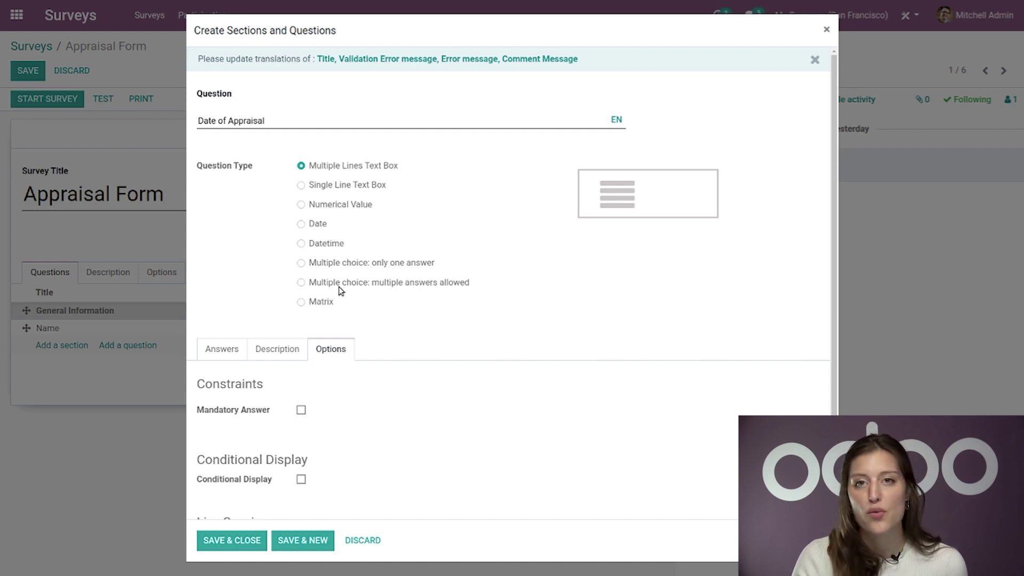
pyautogui.click(302, 225)
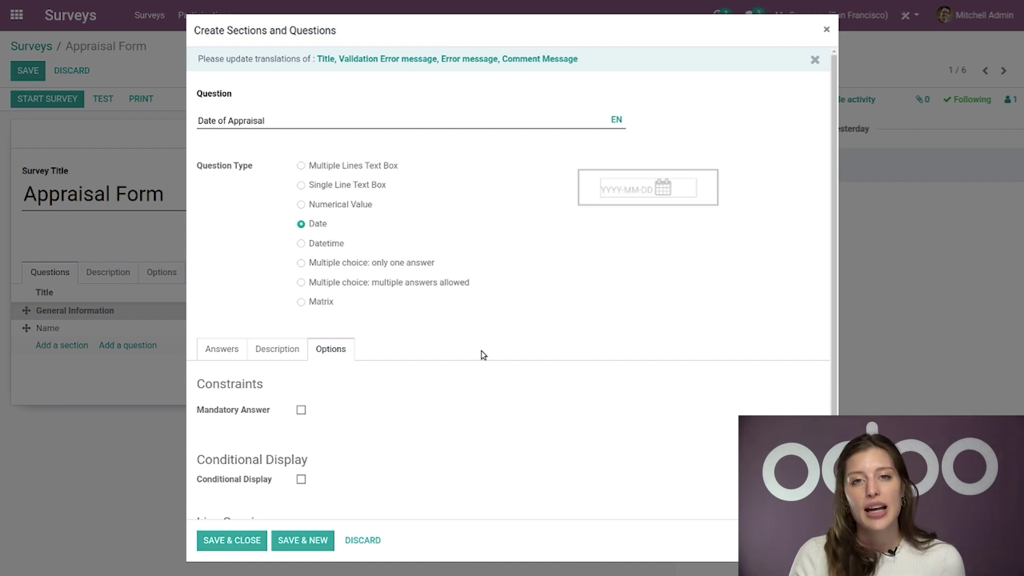
pyautogui.scroll(-1, 480, 354)
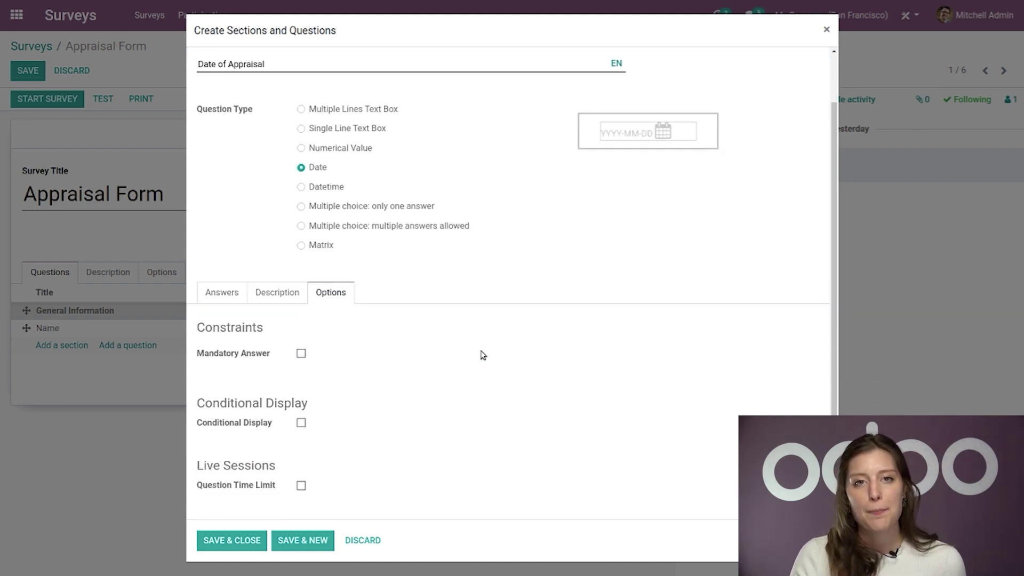
pyautogui.click(302, 346)
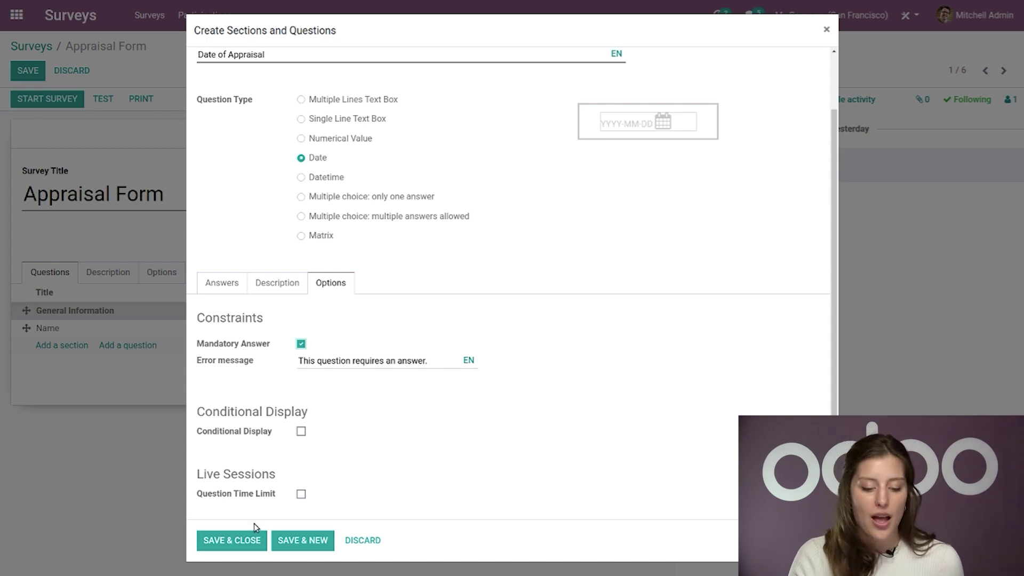
# Save the Date of Appraisal question, then review the Name question and discard without changes
pyautogui.click(218, 540)
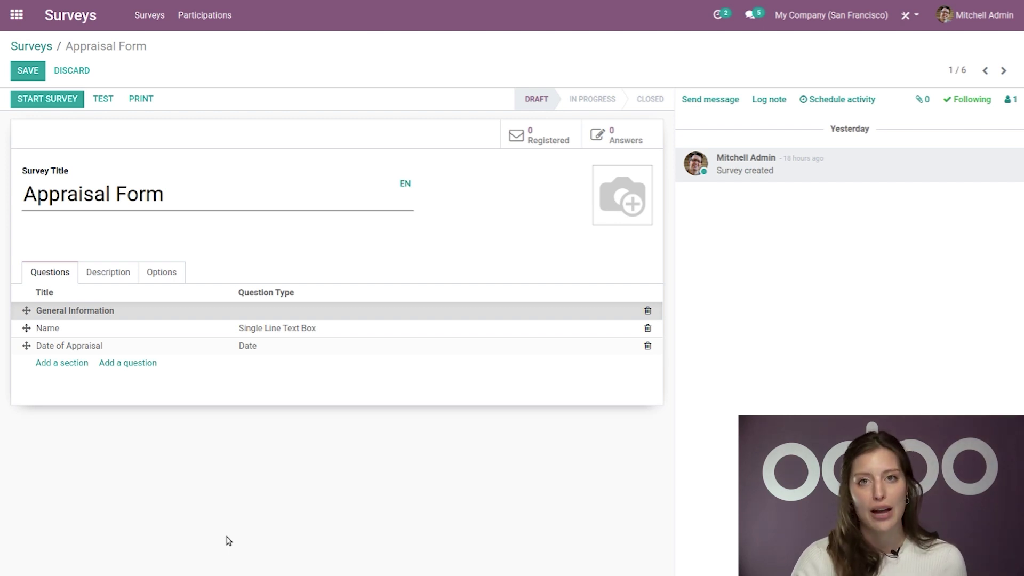
pyautogui.click(143, 333)
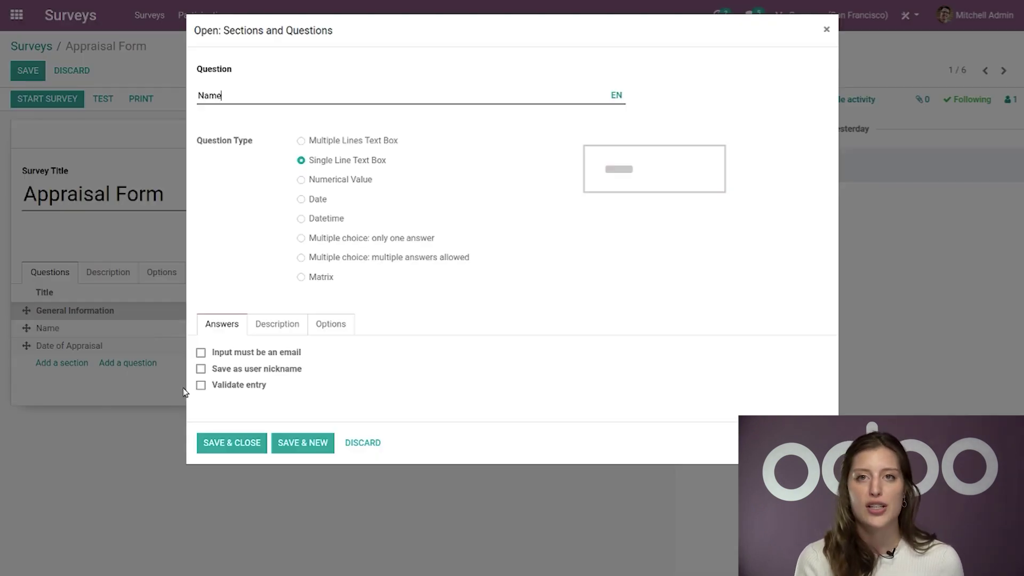
pyautogui.click(364, 443)
# Add a section titled 'Employee' below the Date of Appraisal question
pyautogui.click(52, 364)
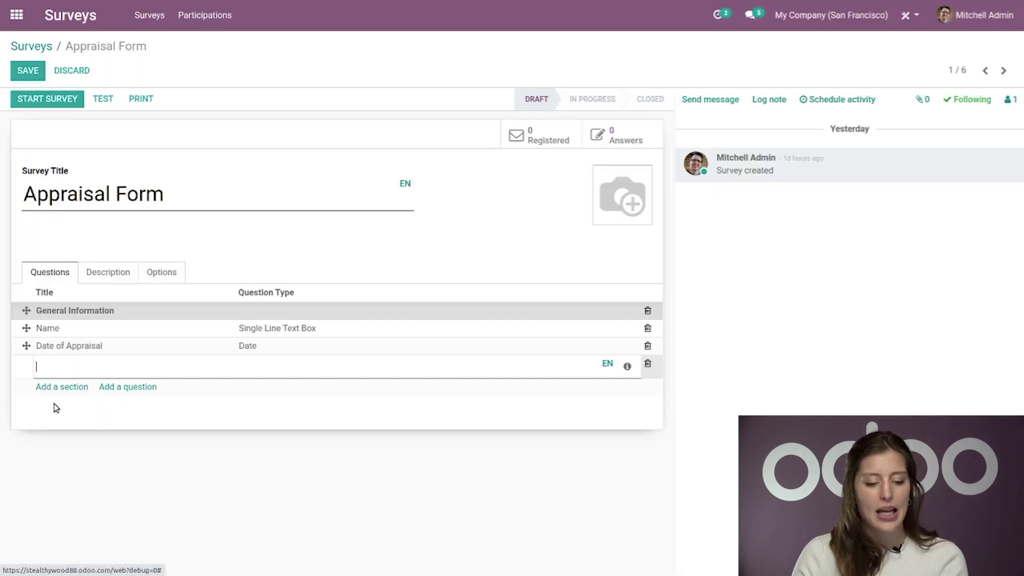
pyautogui.write('Employee')
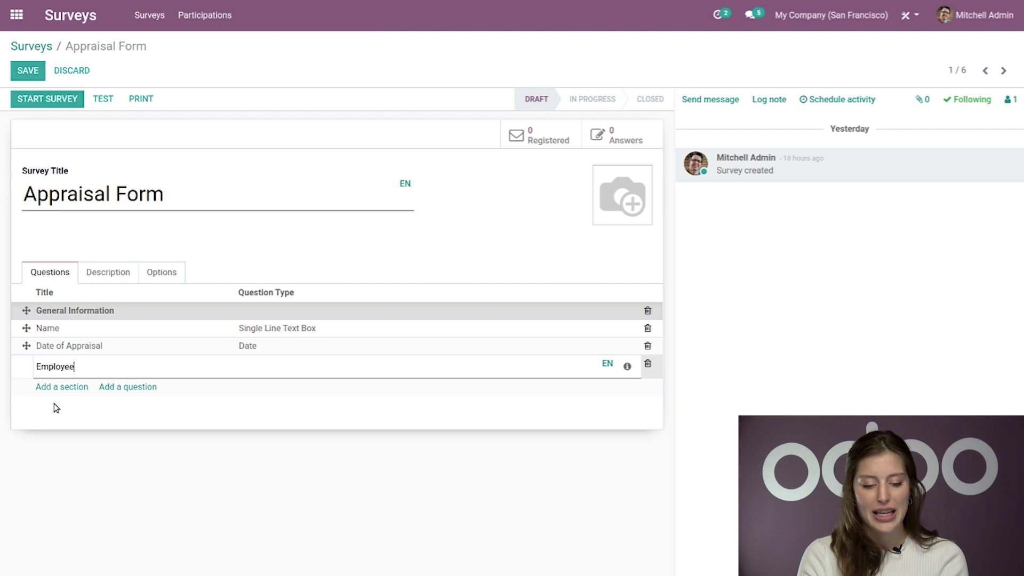
pyautogui.click(54, 403)
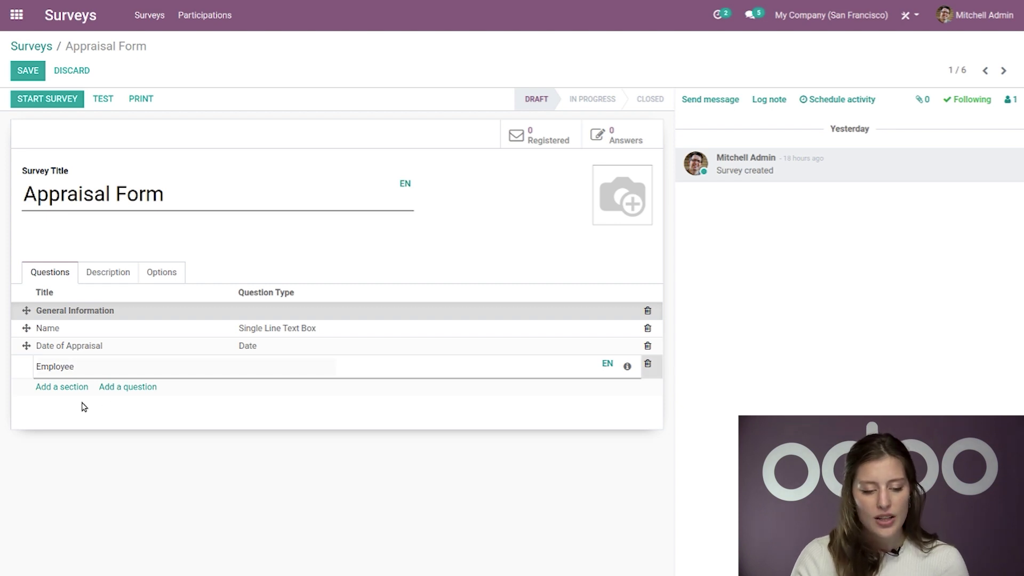
# Create a question titled 'Self-Evaluation' with the Matrix question type
pyautogui.click(138, 381)
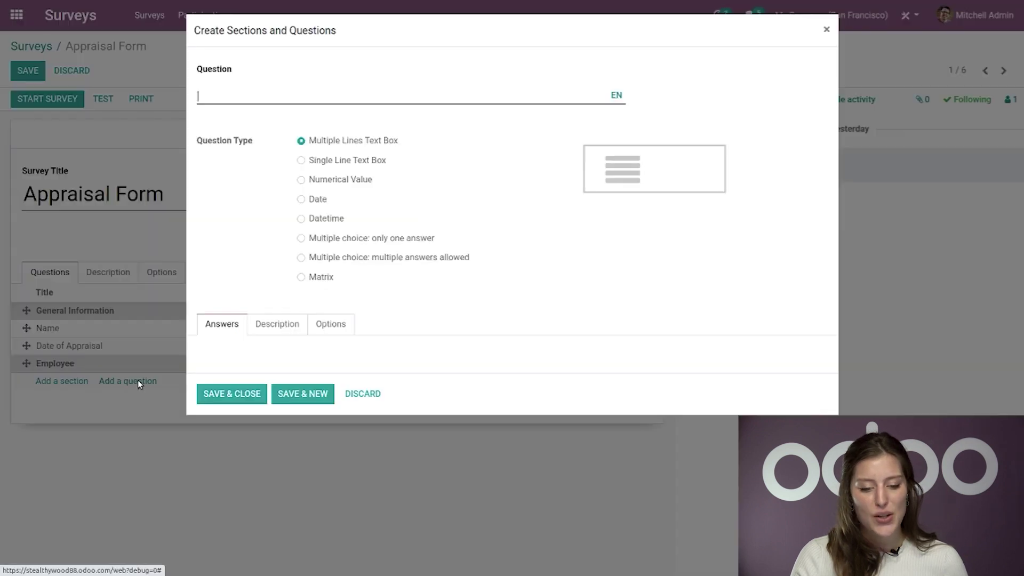
pyautogui.write('Self')
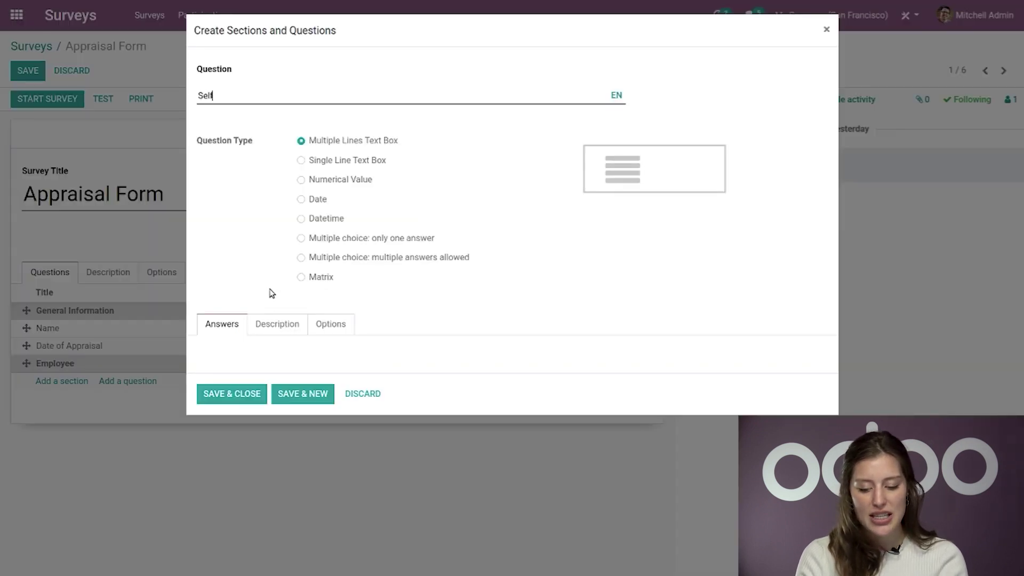
pyautogui.write('-Eval')
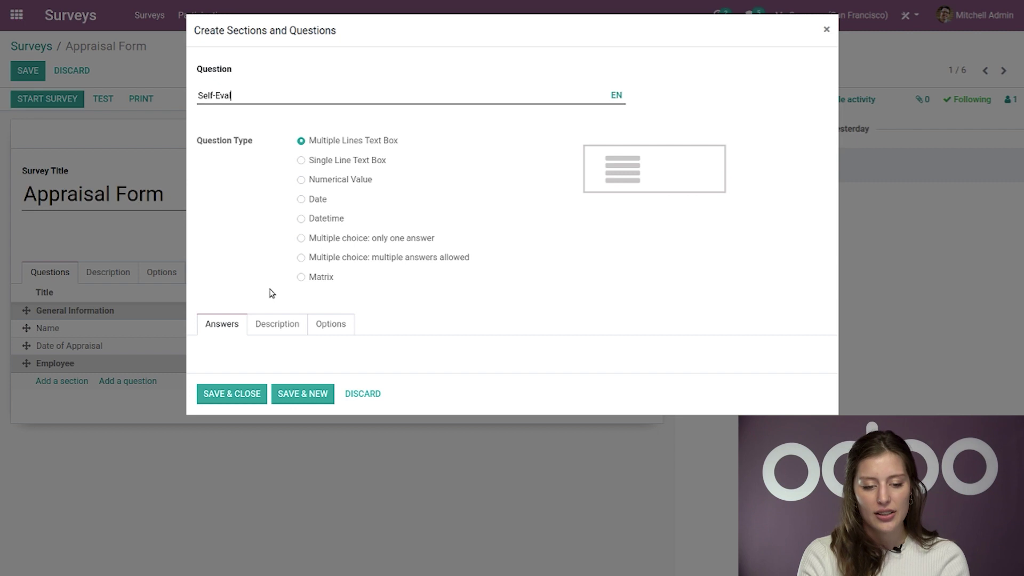
pyautogui.write('uation')
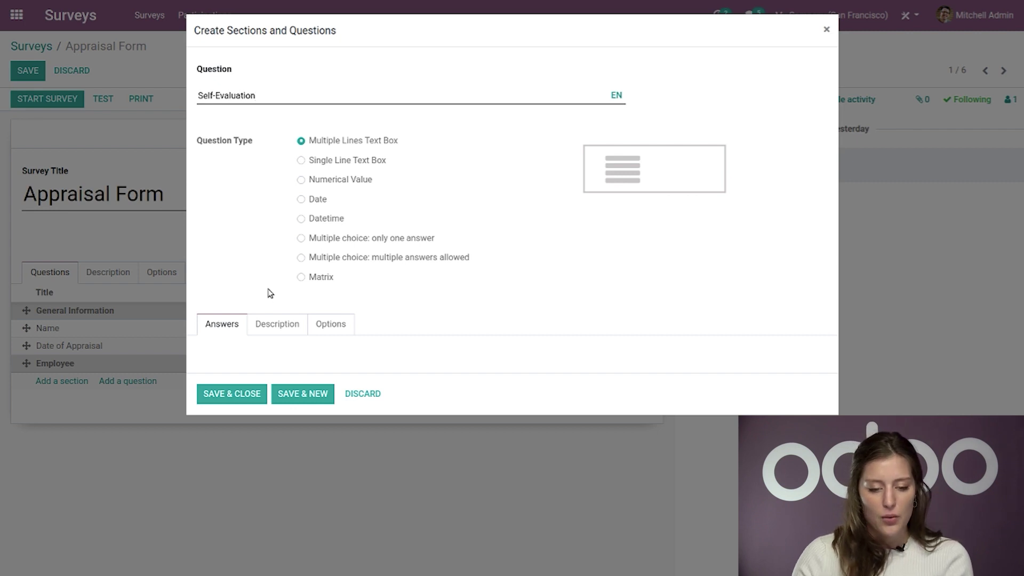
pyautogui.click(301, 277)
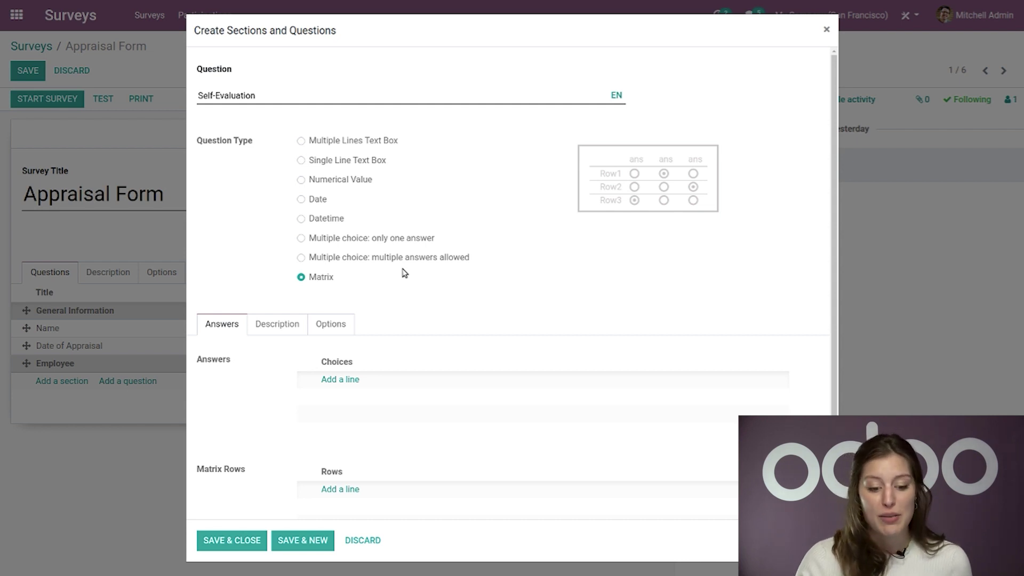
pyautogui.scroll(-2, 484, 317)
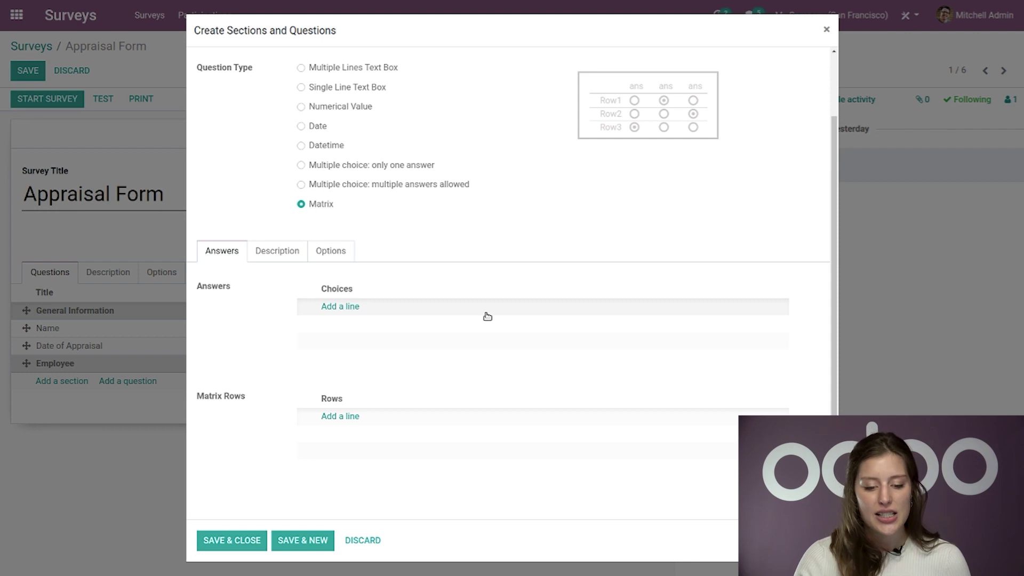
# Add answer choices 1, 2, 3, 4 and 5 to the Self-Evaluation matrix
pyautogui.click(350, 308)
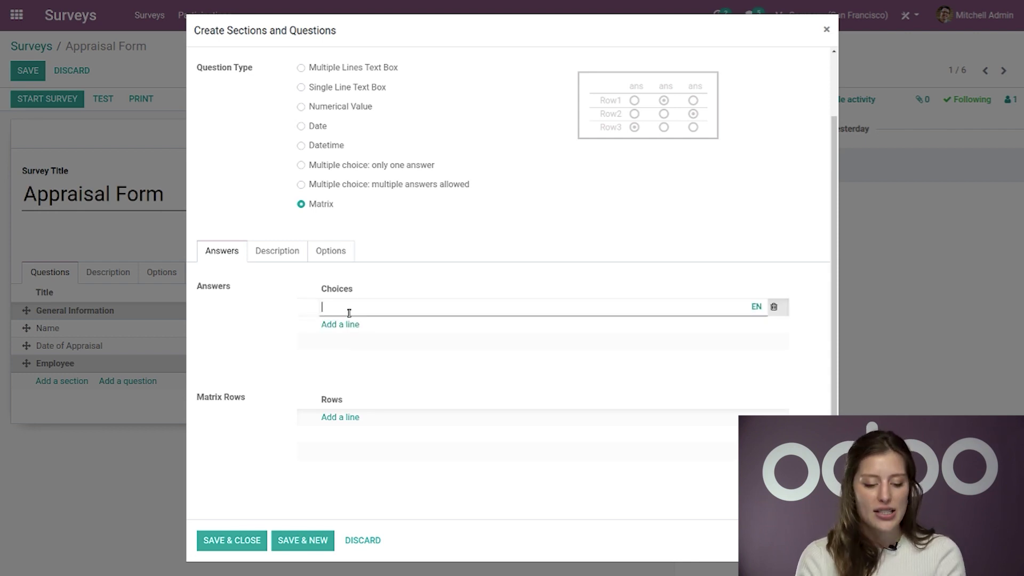
pyautogui.write('1')
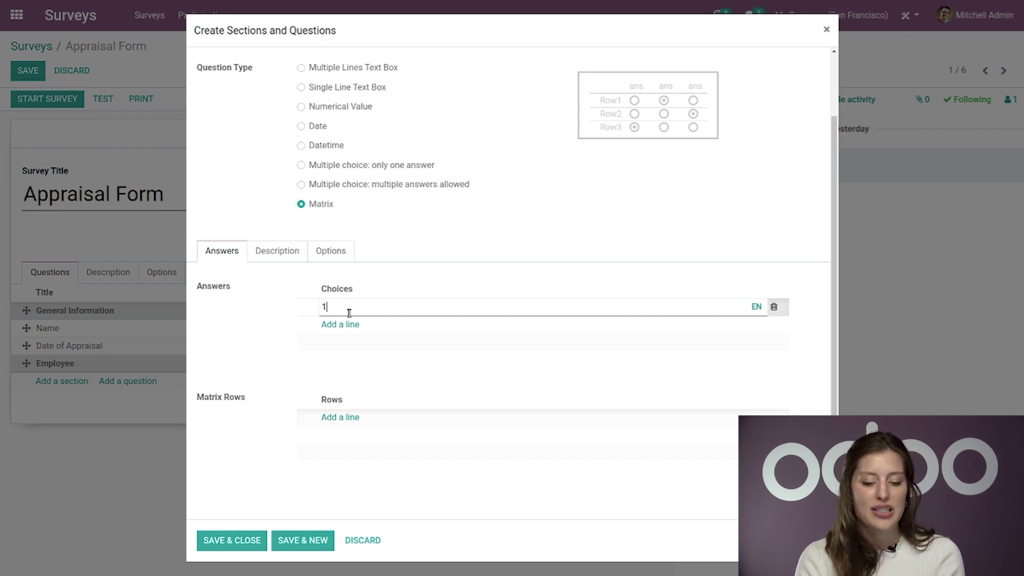
pyautogui.click(349, 316)
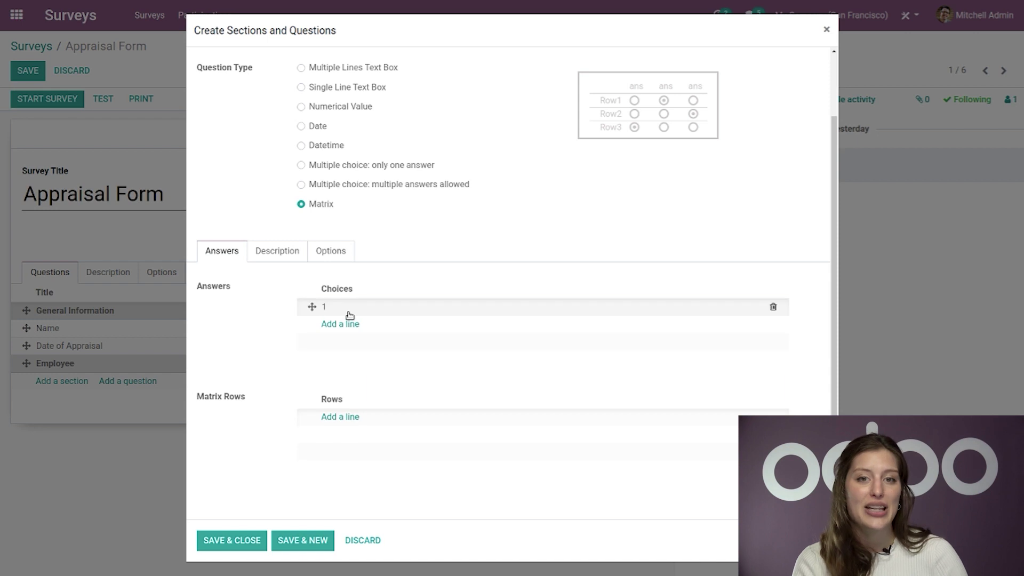
pyautogui.click(349, 320)
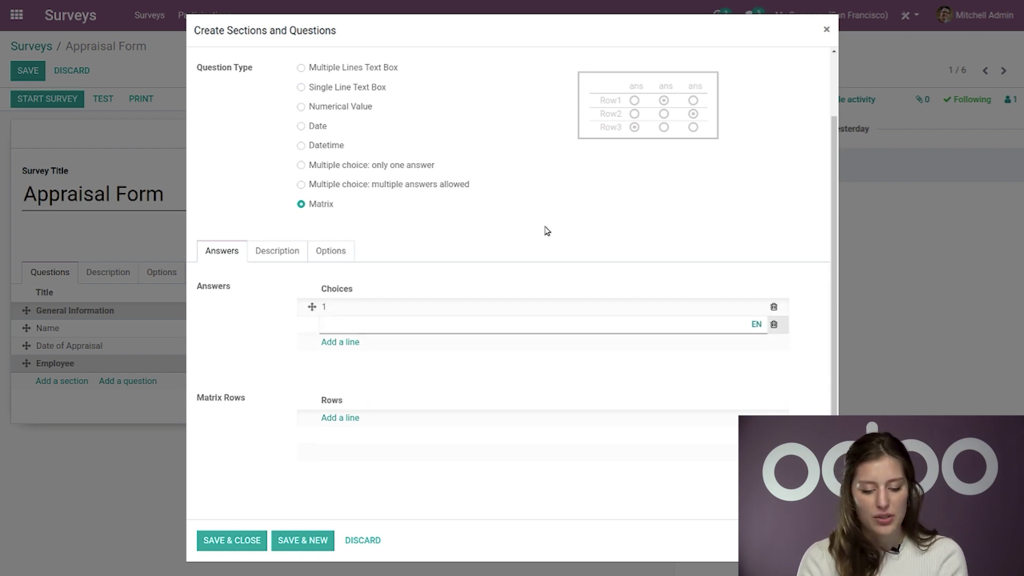
pyautogui.write('2')
pyautogui.press('Return')
pyautogui.write('3')
pyautogui.press('Return')
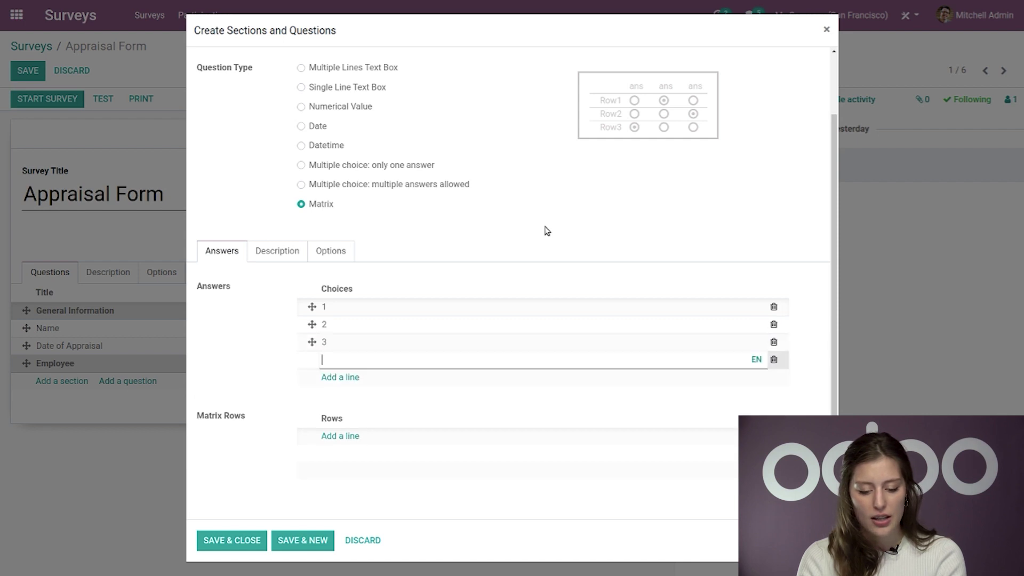
pyautogui.write('4')
pyautogui.press('Return')
pyautogui.write('5')
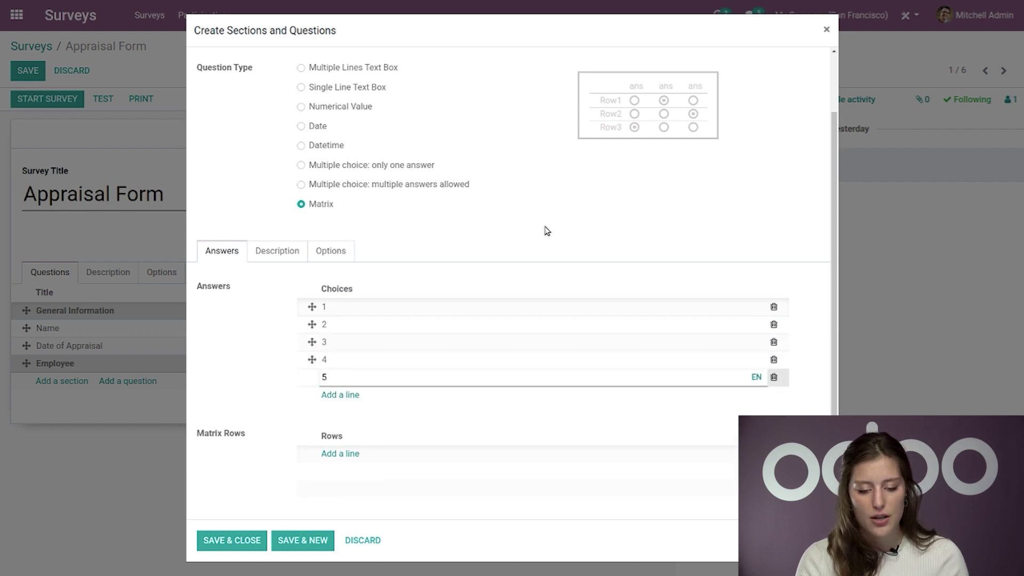
pyautogui.click(546, 231)
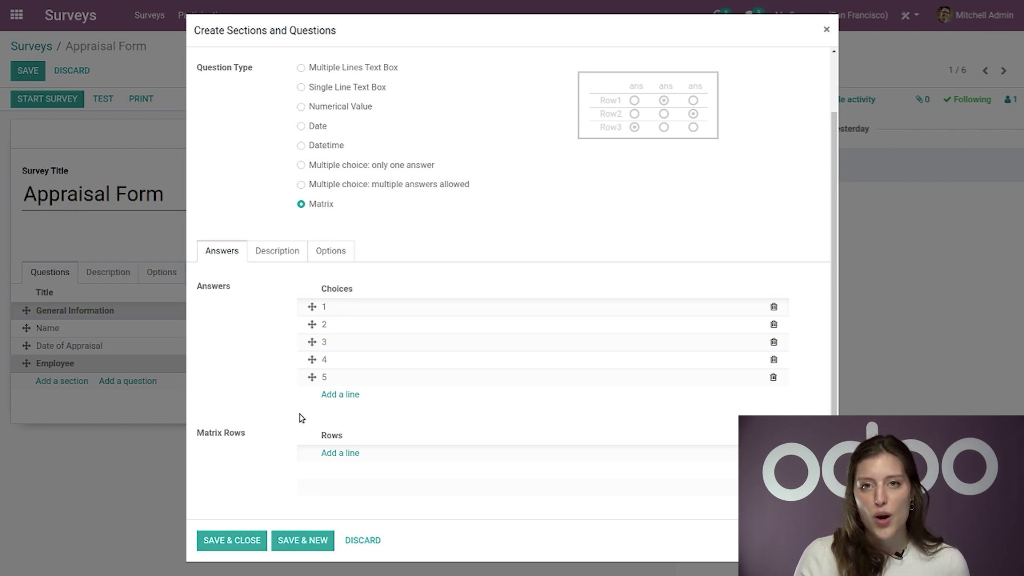
# Add matrix rows Autonomy, Initiative and Team Spirit to the Self-Evaluation question
pyautogui.click(347, 453)
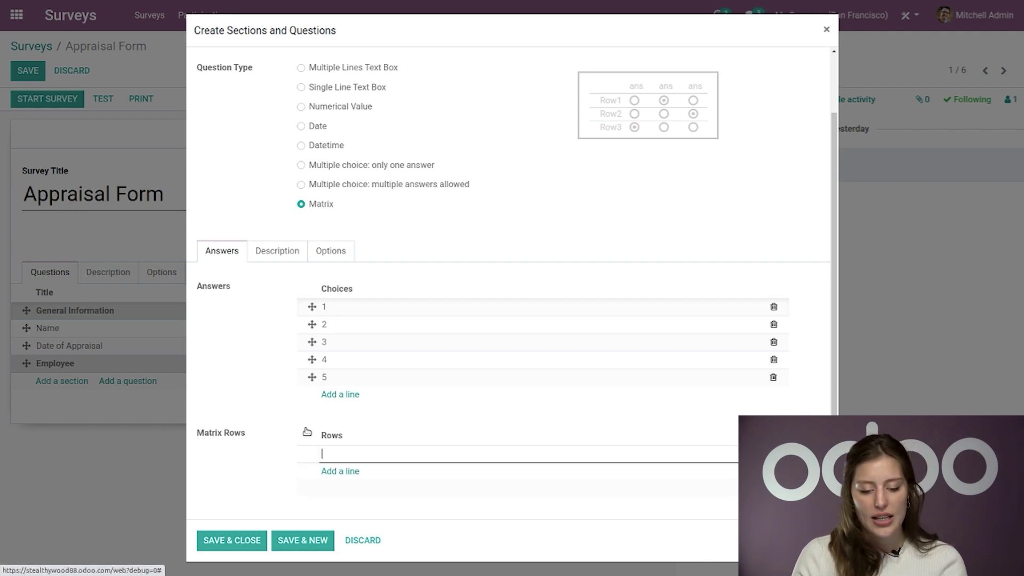
pyautogui.scroll(2, 554, 331)
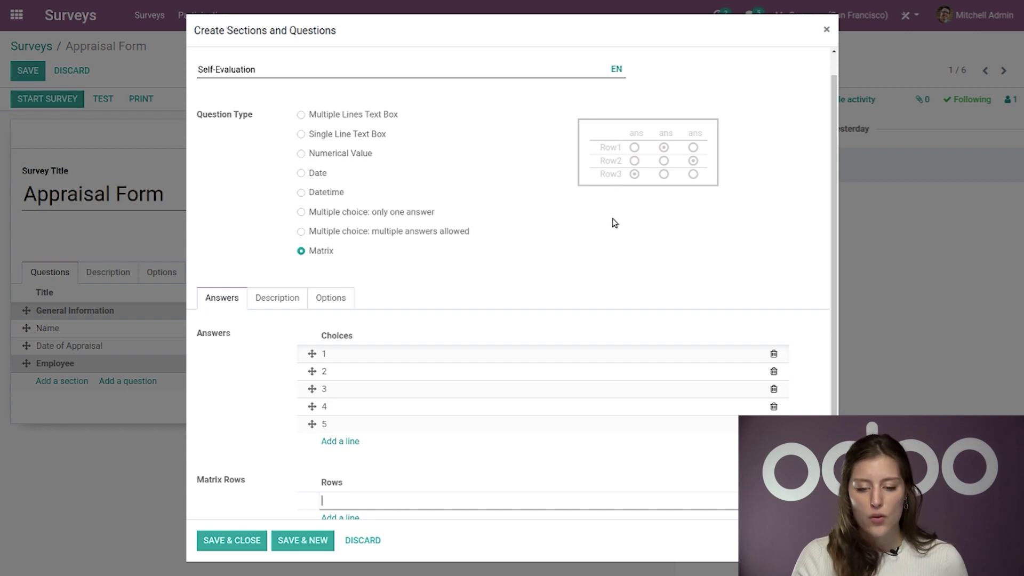
pyautogui.scroll(-2, 599, 283)
pyautogui.scroll(-1, 598, 283)
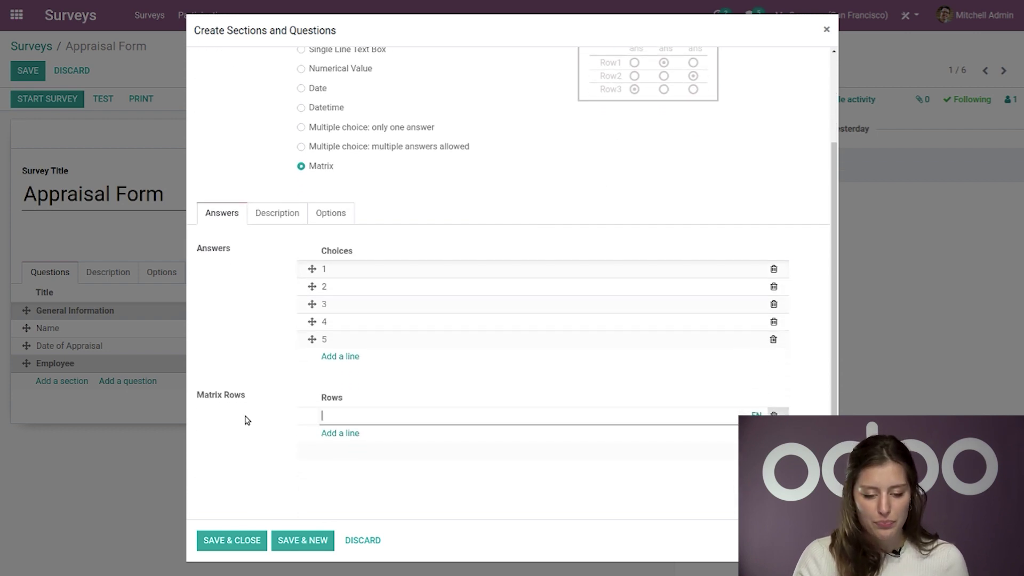
pyautogui.write('Auton')
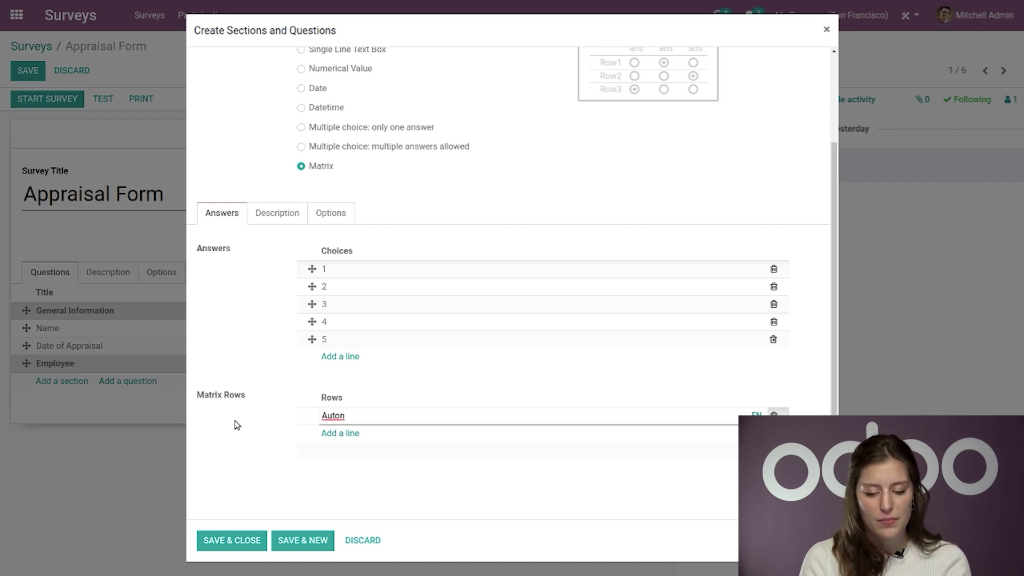
pyautogui.write('omy')
pyautogui.press('Return')
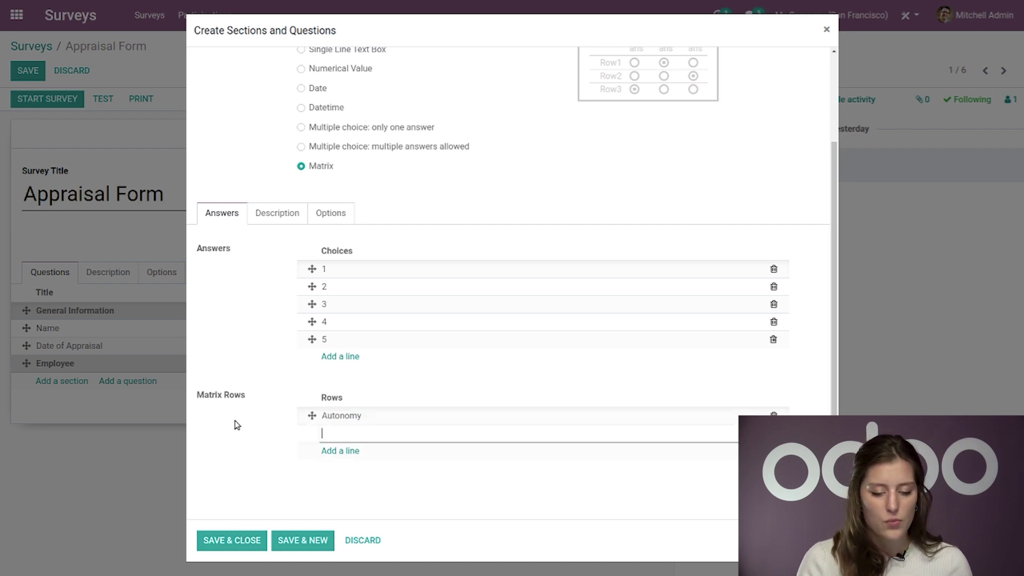
pyautogui.write('Initiative')
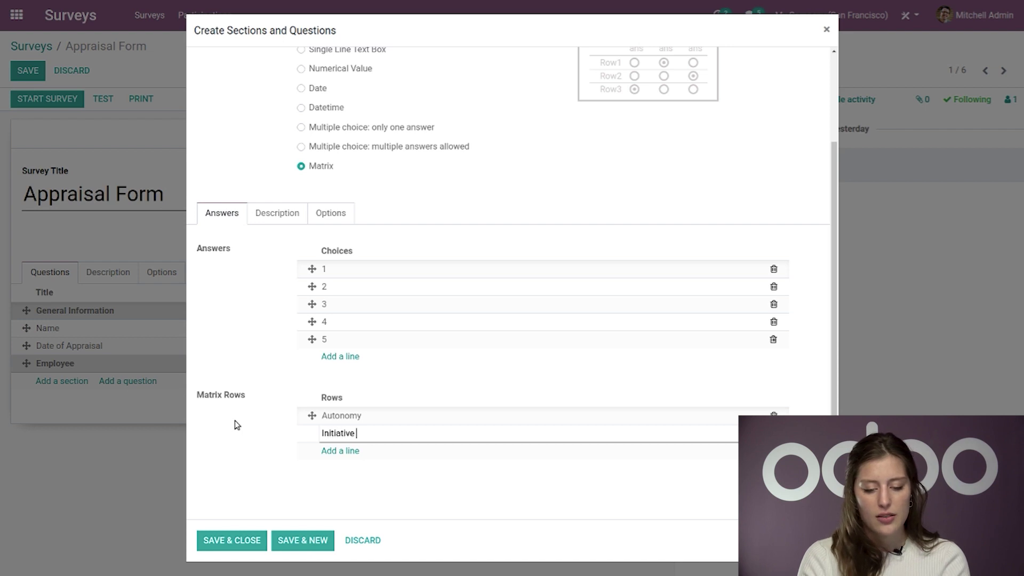
pyautogui.press('Return')
pyautogui.write('Team Spirit')
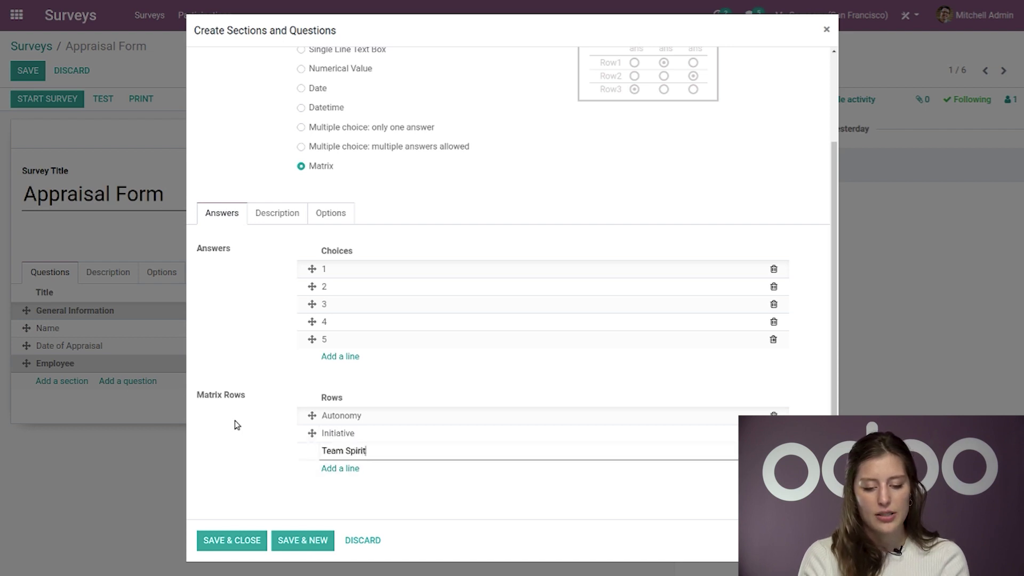
pyautogui.press('Return')
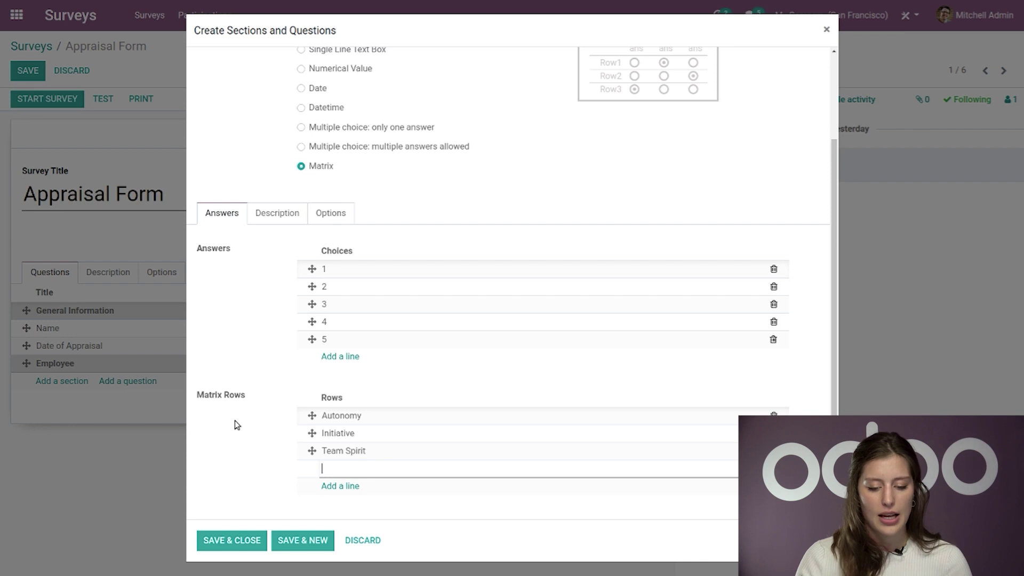
pyautogui.scroll(-1, 294, 441)
pyautogui.scroll(2, 285, 439)
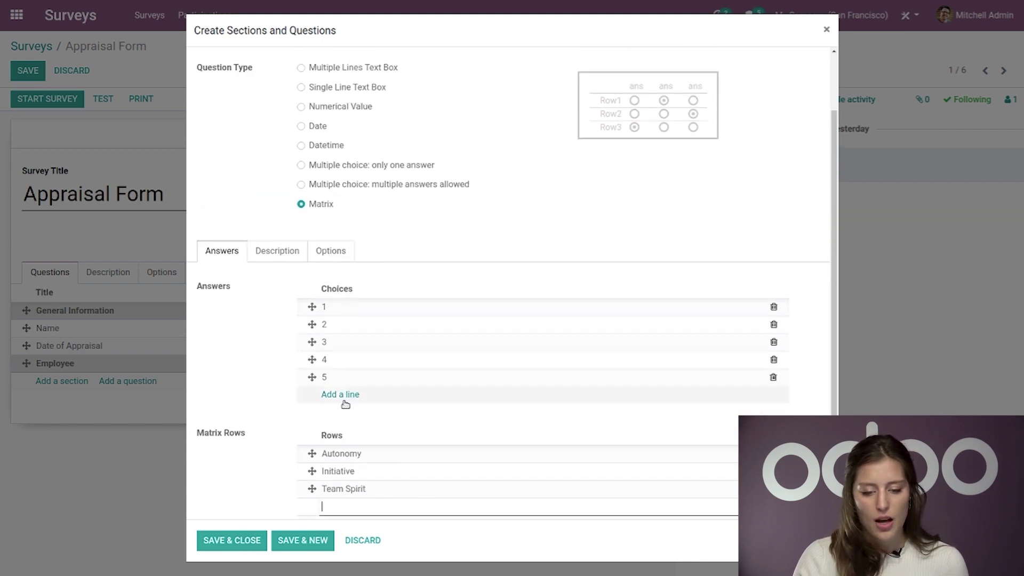
# Make the Self-Evaluation matrix a mandatory answer with matrix type One choice per row
pyautogui.click(344, 254)
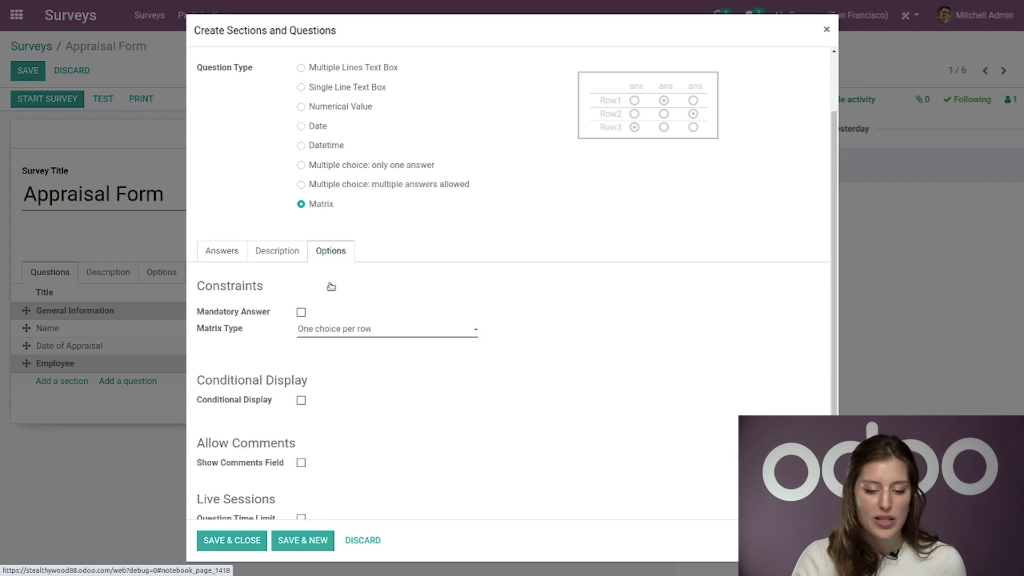
pyautogui.click(302, 312)
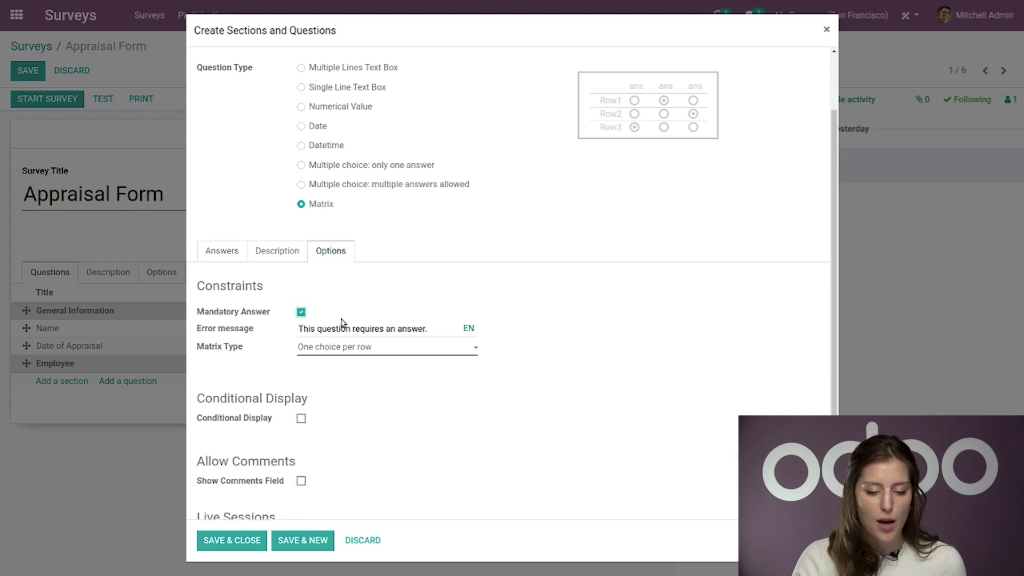
pyautogui.scroll(-2, 341, 358)
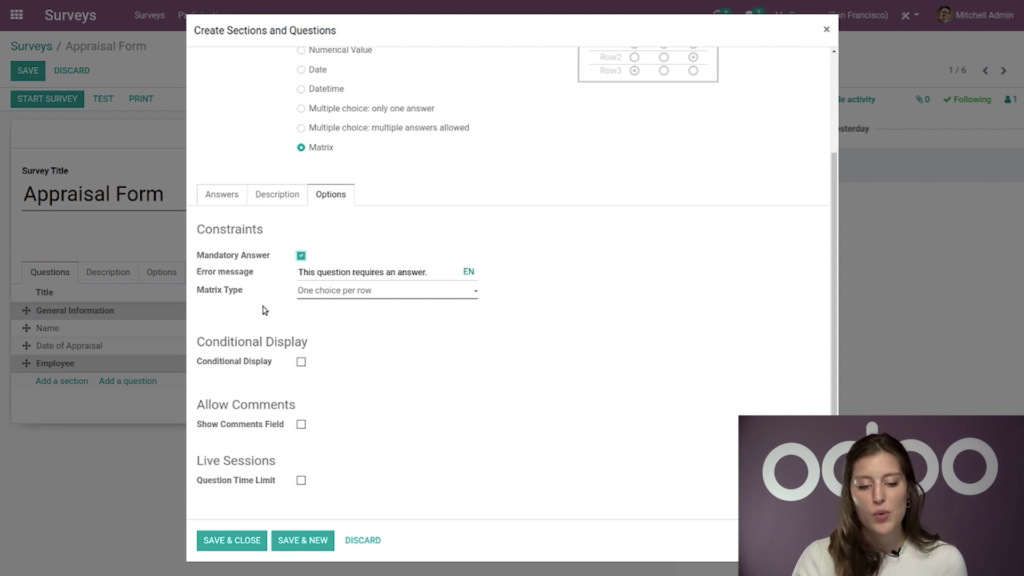
pyautogui.click(343, 293)
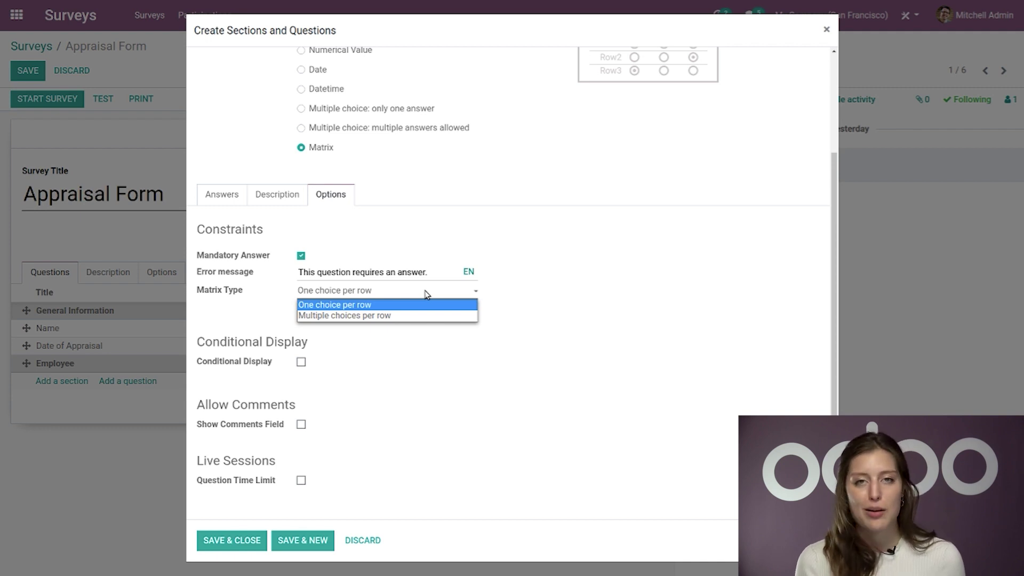
pyautogui.click(348, 305)
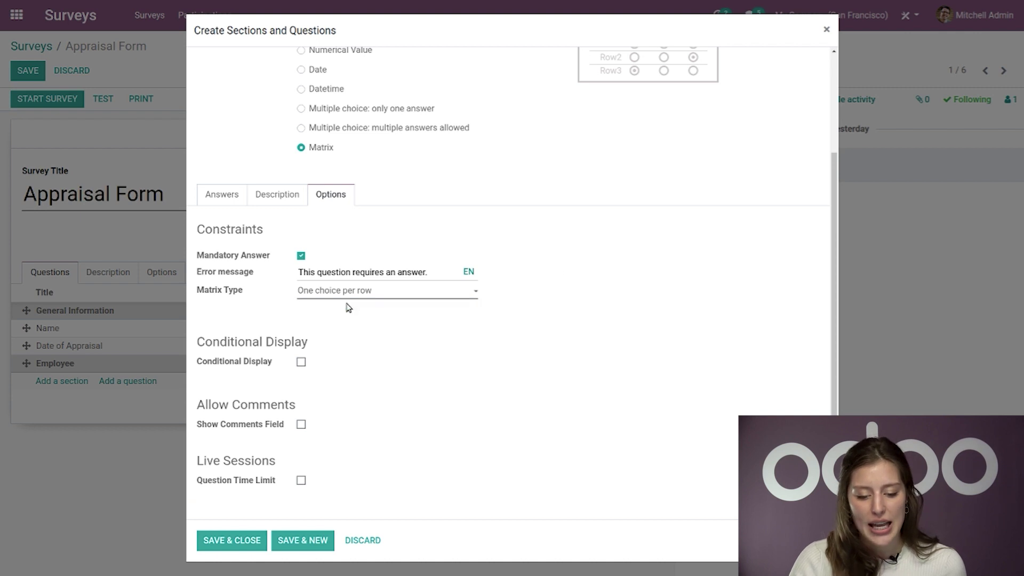
# Save the Self-Evaluation matrix and add a multi-line text question 'Feel free to leave a comment!'
pyautogui.click(293, 542)
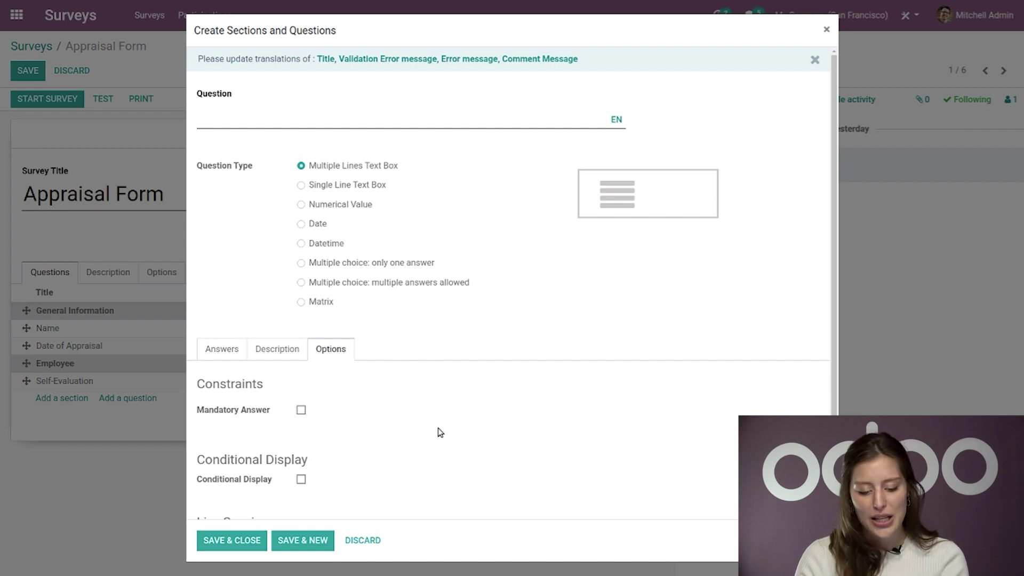
pyautogui.write('Feel free to')
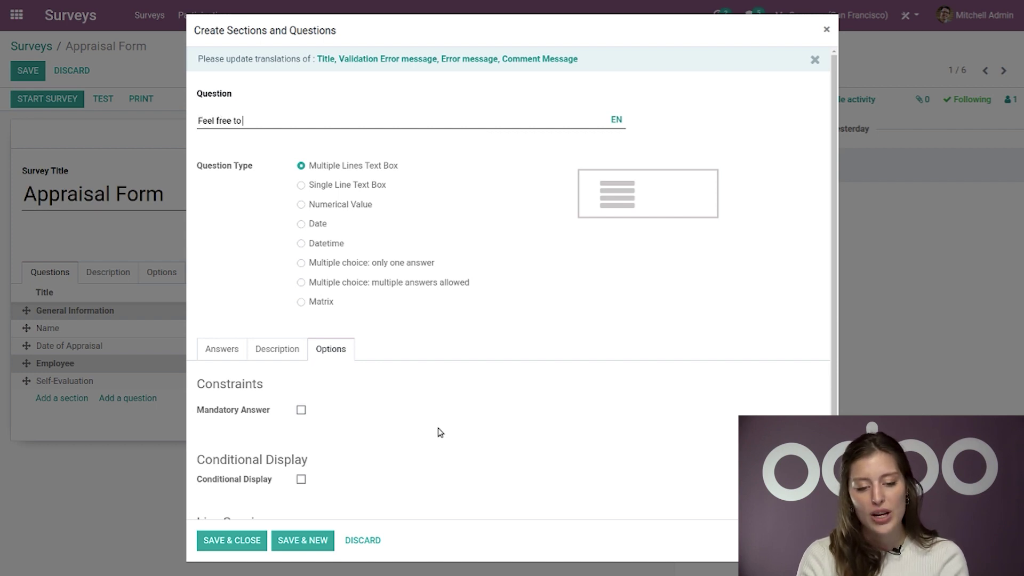
pyautogui.write(' leave a comment!')
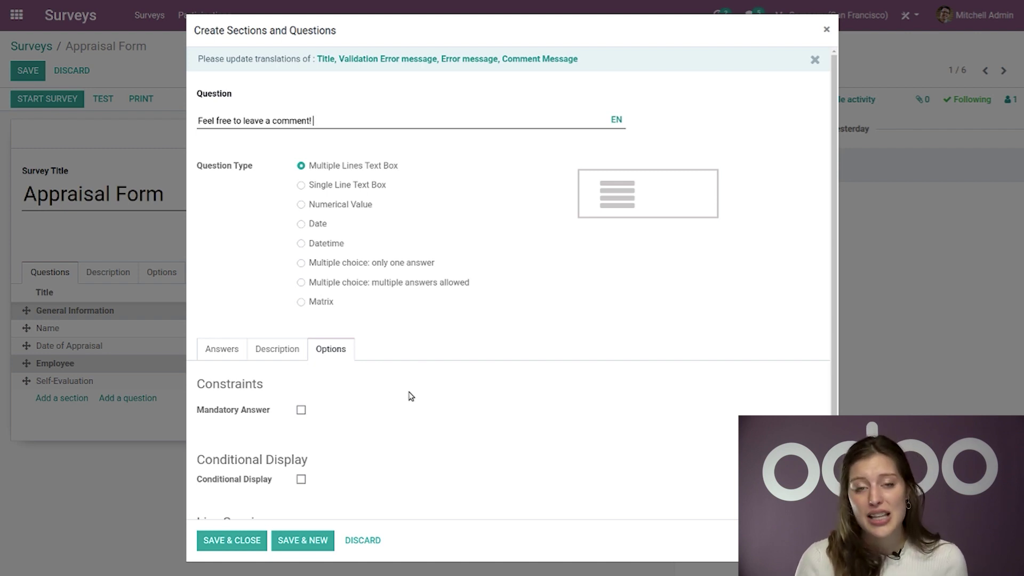
pyautogui.click(244, 541)
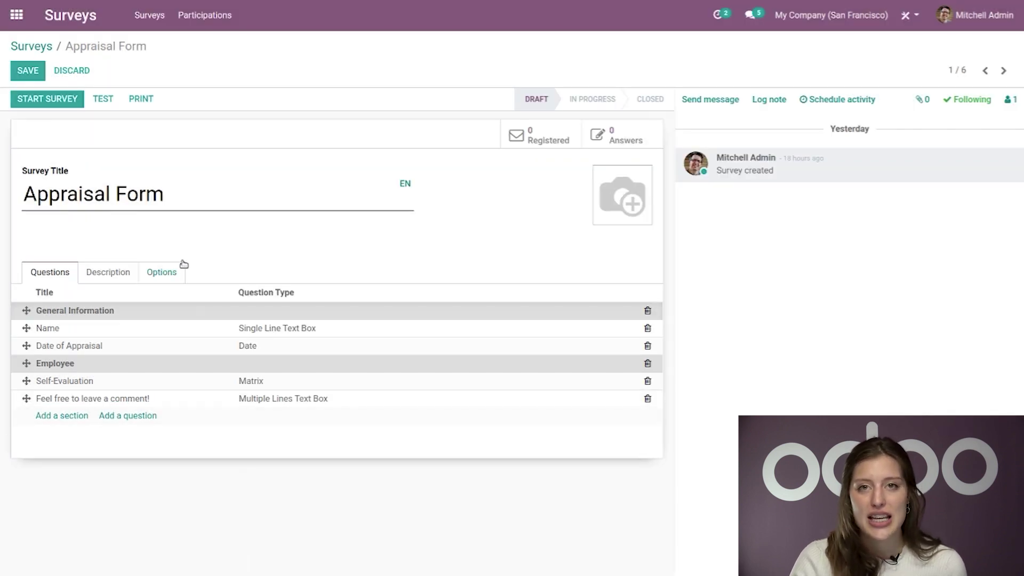
# Save the Appraisal Form with its two sections and four questions
pyautogui.click(29, 70)
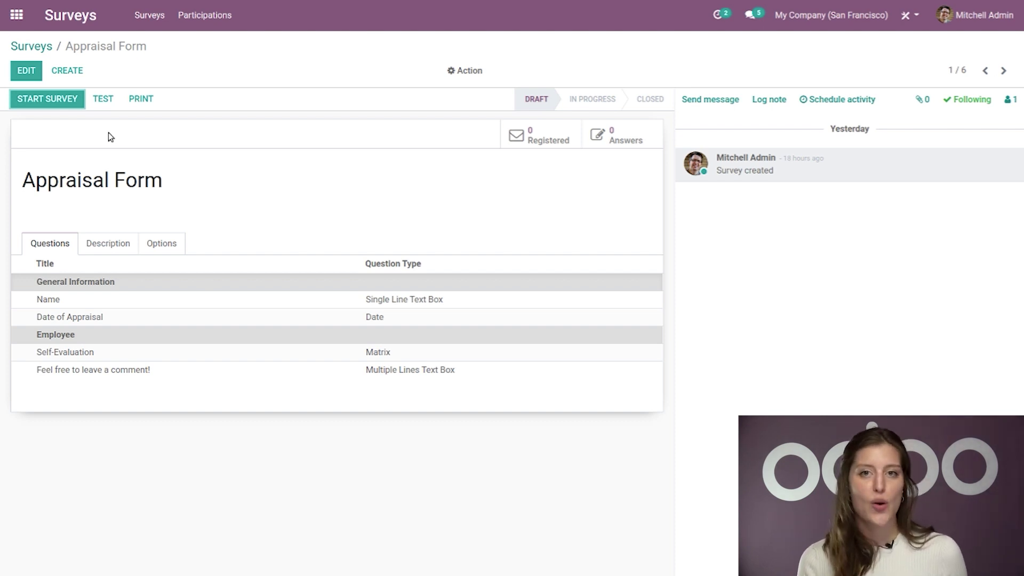
# Launch a test run of the Appraisal Form survey
pyautogui.click(108, 103)
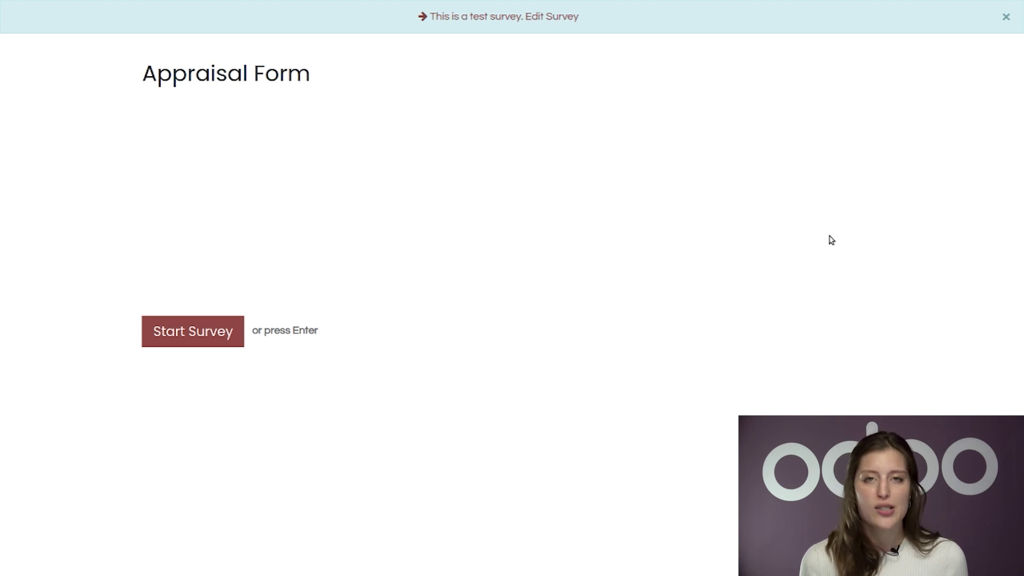
# Start the test and review the Name, Date of Appraisal, Self-Evaluation and comment questions
pyautogui.click(200, 338)
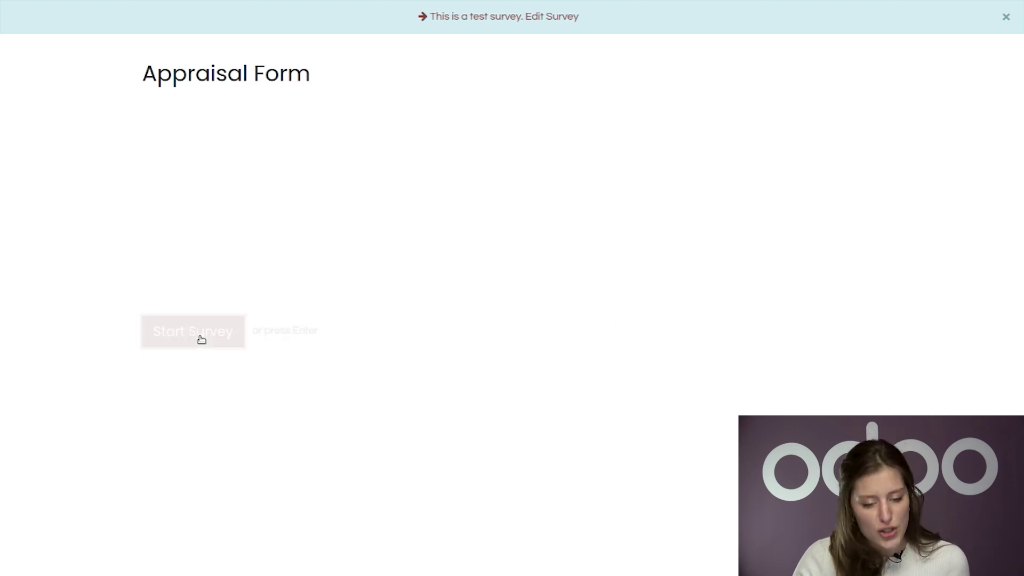
pyautogui.scroll(-2, 374, 236)
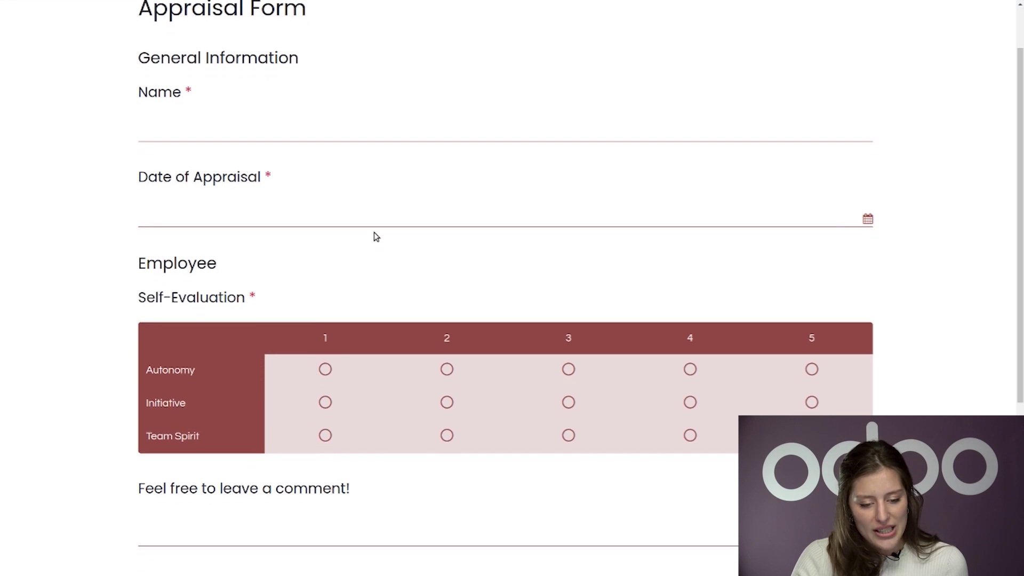
pyautogui.scroll(-2, 374, 235)
pyautogui.scroll(3, 114, 274)
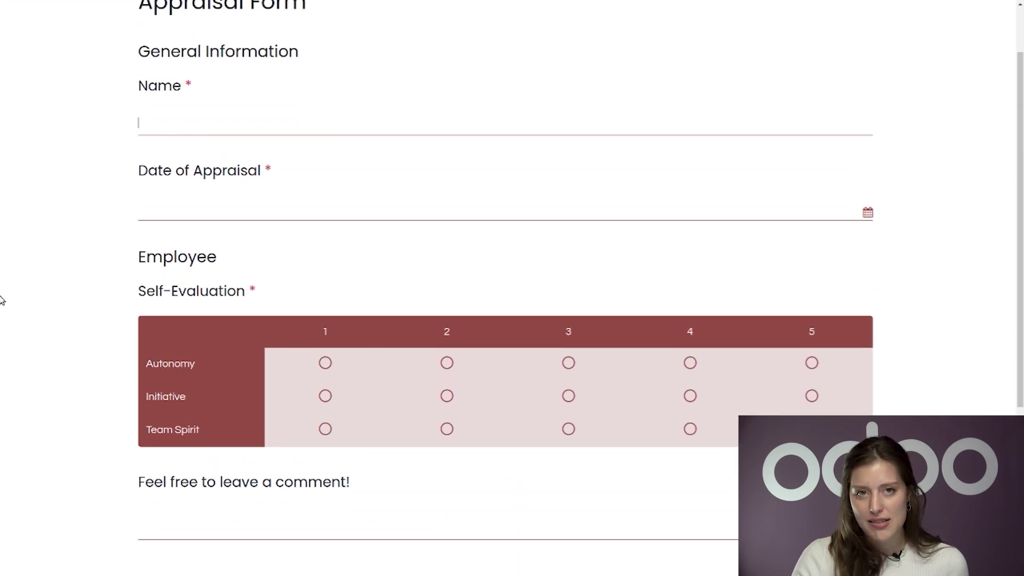
pyautogui.scroll(1, 3, 300)
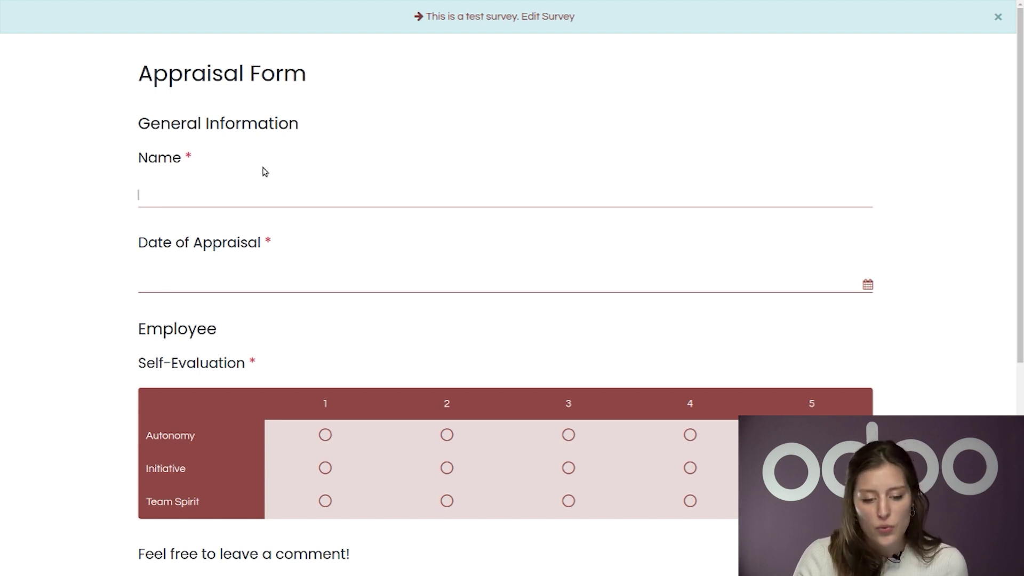
pyautogui.scroll(-1, 273, 257)
pyautogui.scroll(-1, 273, 257)
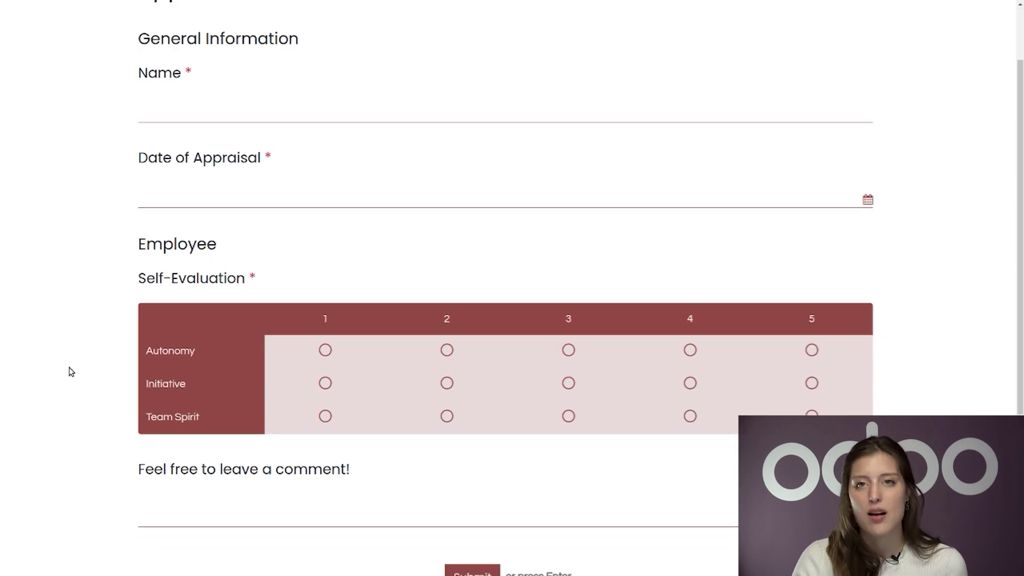
pyautogui.scroll(-1, 63, 359)
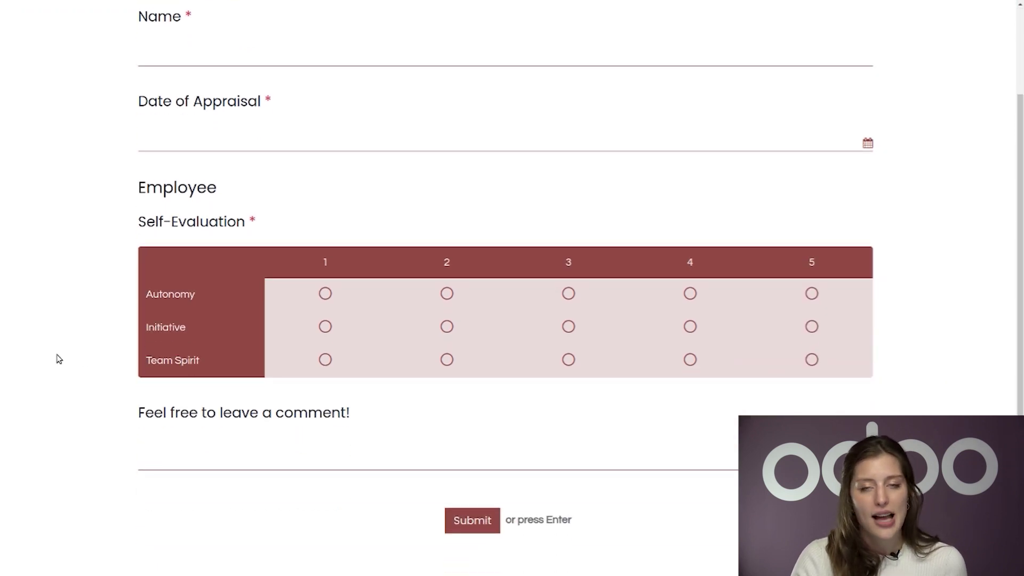
pyautogui.scroll(3, 59, 358)
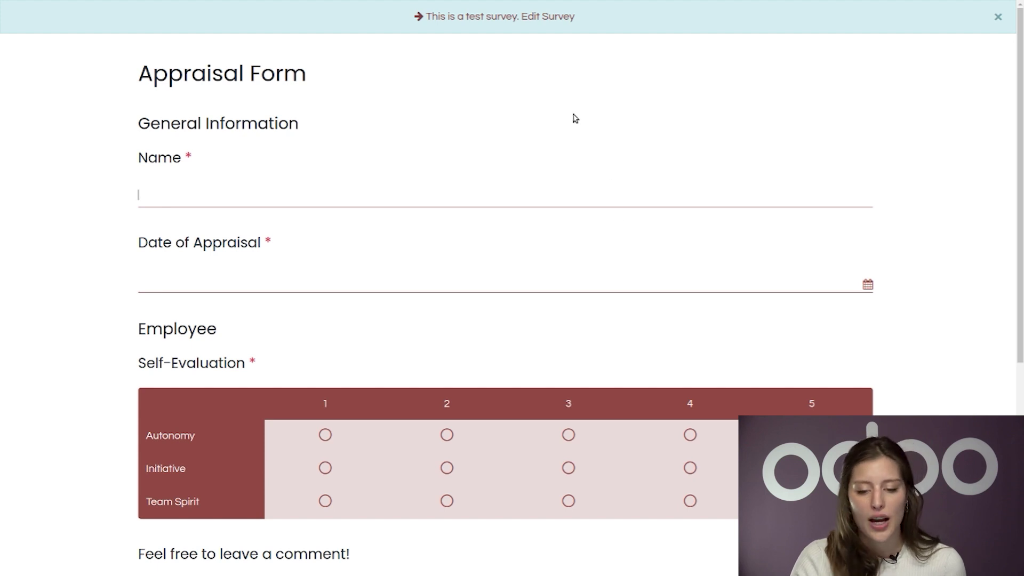
# Leave the test for the Appraisal Form record and launch the survey with Start Survey
pyautogui.click(562, 19)
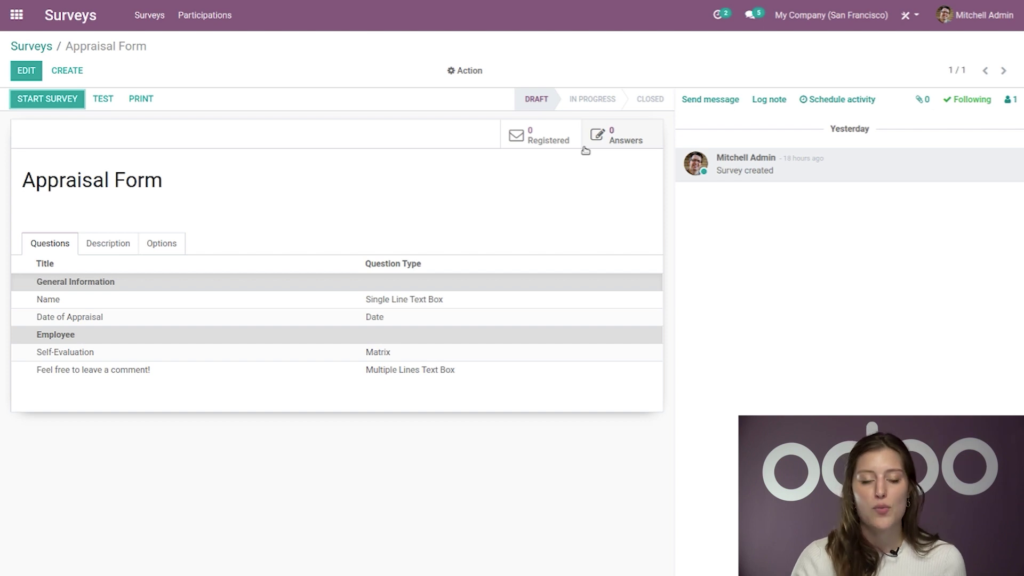
pyautogui.click(58, 106)
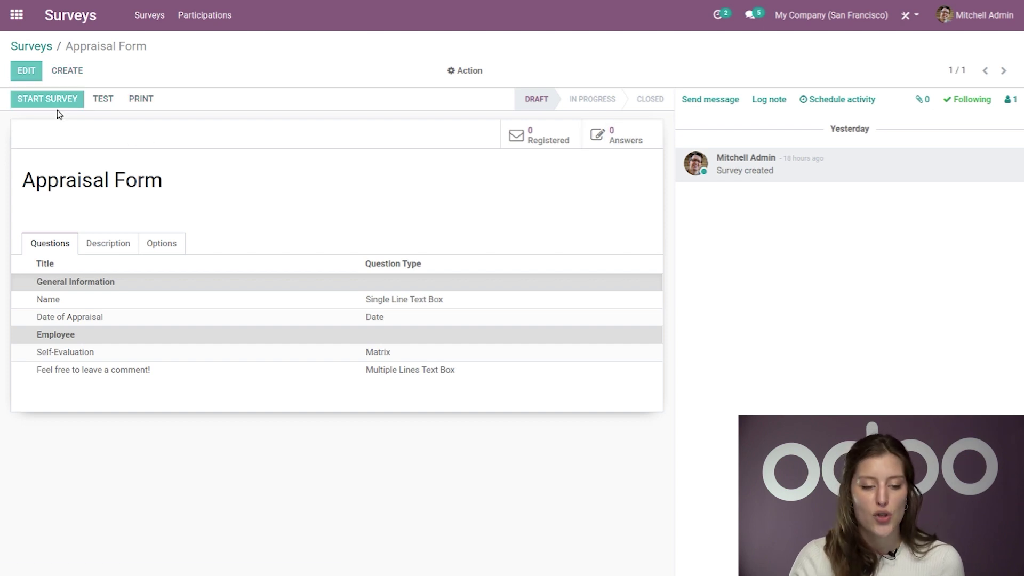